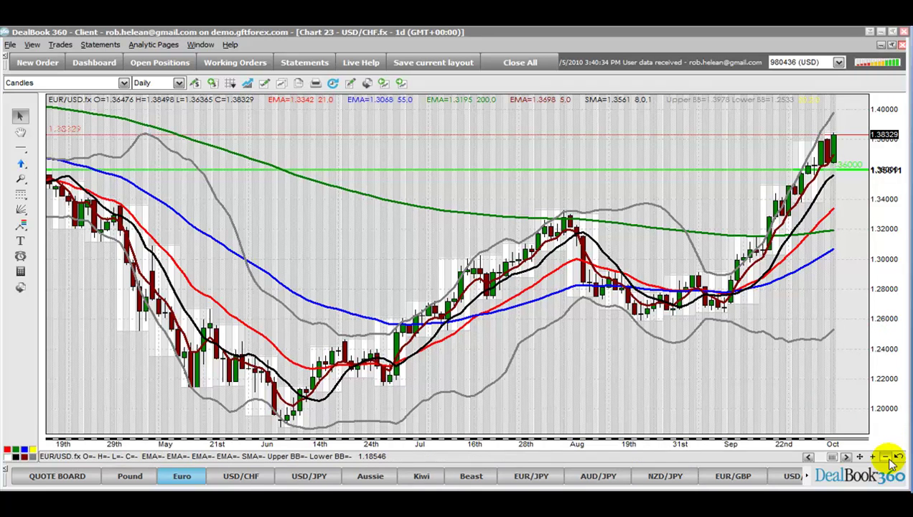
# - Examine the EUR/USD daily chart over wider and narrower date ranges, focusing on the rally from mid-September into October
pyautogui.click(887, 457)
pyautogui.click(887, 457)
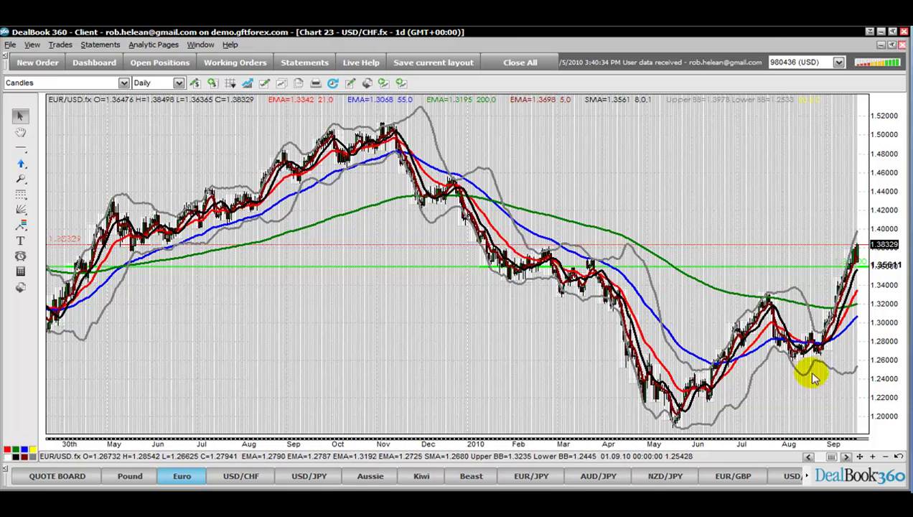
pyautogui.click(873, 457)
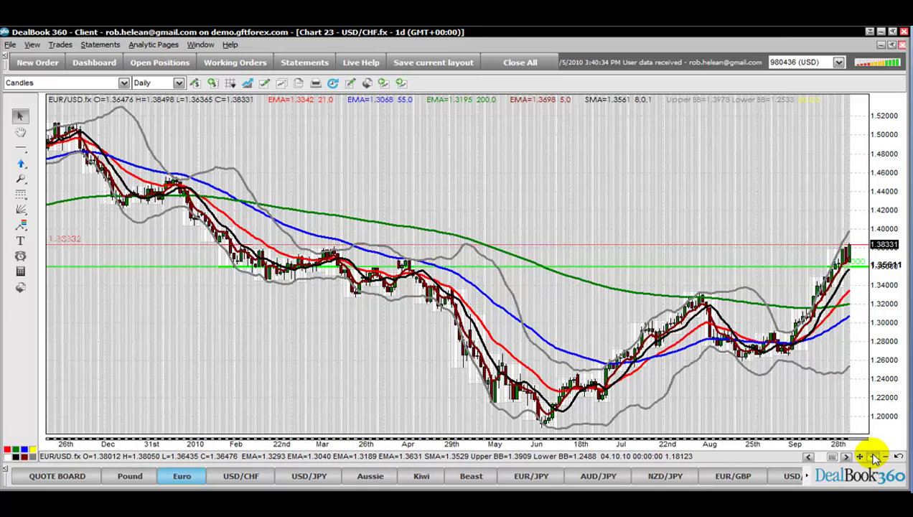
pyautogui.click(873, 457)
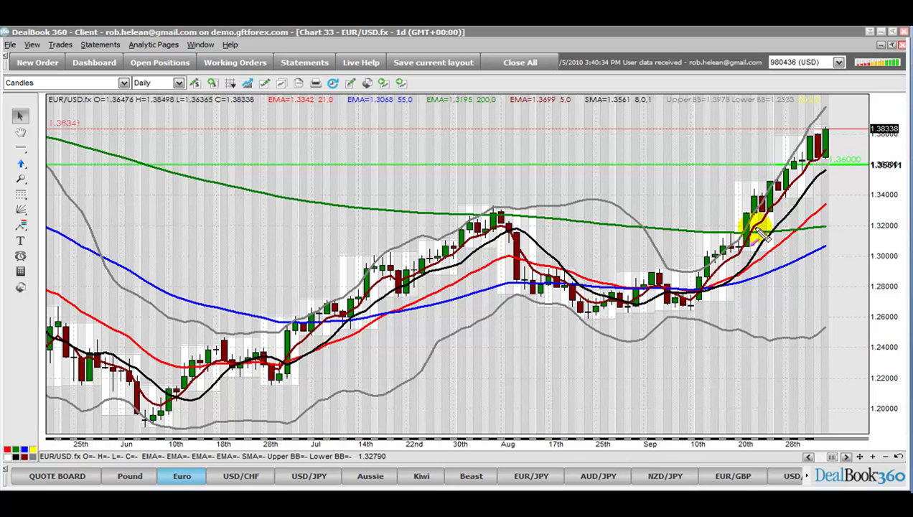
pyautogui.moveTo(694, 302)
pyautogui.mouseDown()
pyautogui.moveTo(785, 147)
pyautogui.moveTo(827, 217)
pyautogui.moveTo(850, 131)
pyautogui.mouseUp()
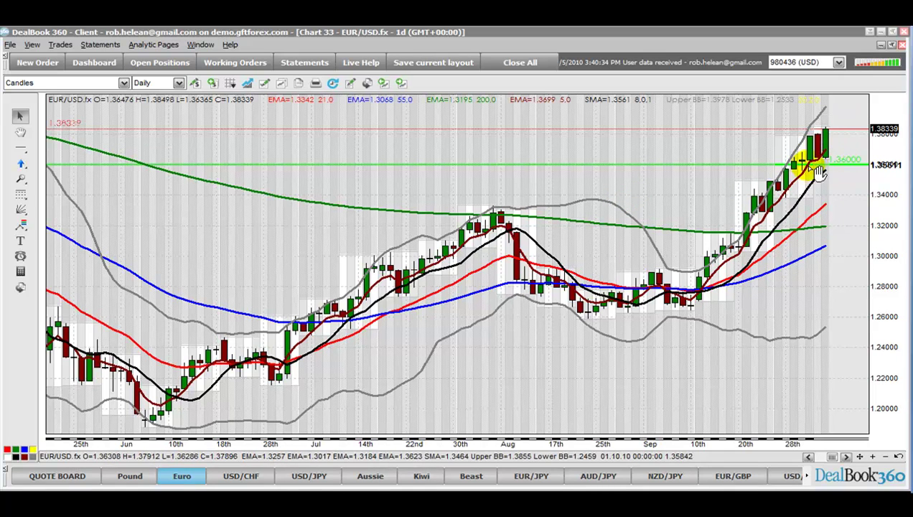
pyautogui.moveTo(847, 134)
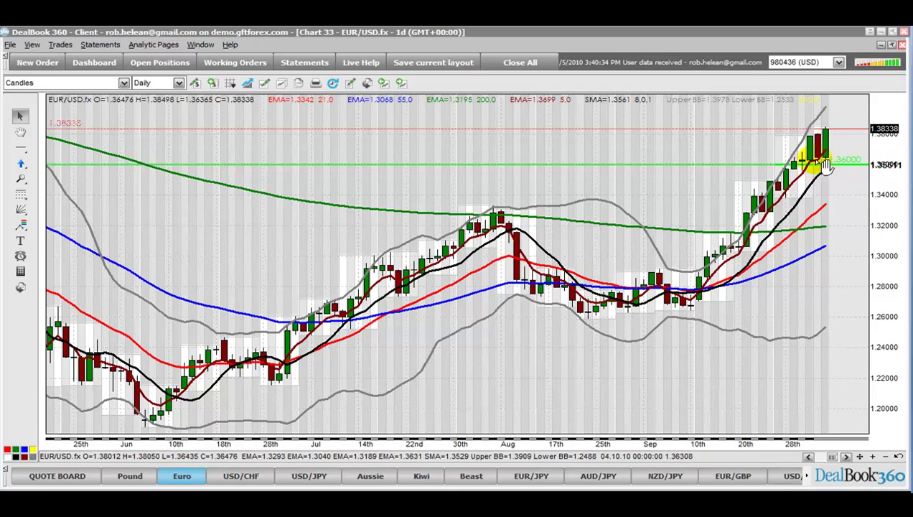
pyautogui.click(888, 456)
pyautogui.click(890, 456)
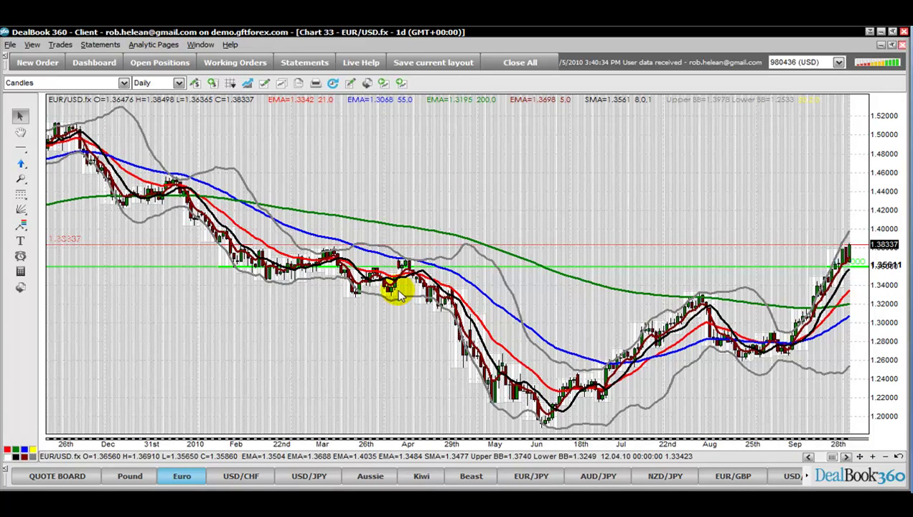
# - Open the Aussie charts, outline the latest sell-off candles on the 4-hour chart in red, and highlight the last daily candle's lower wick in green
pyautogui.click(371, 476)
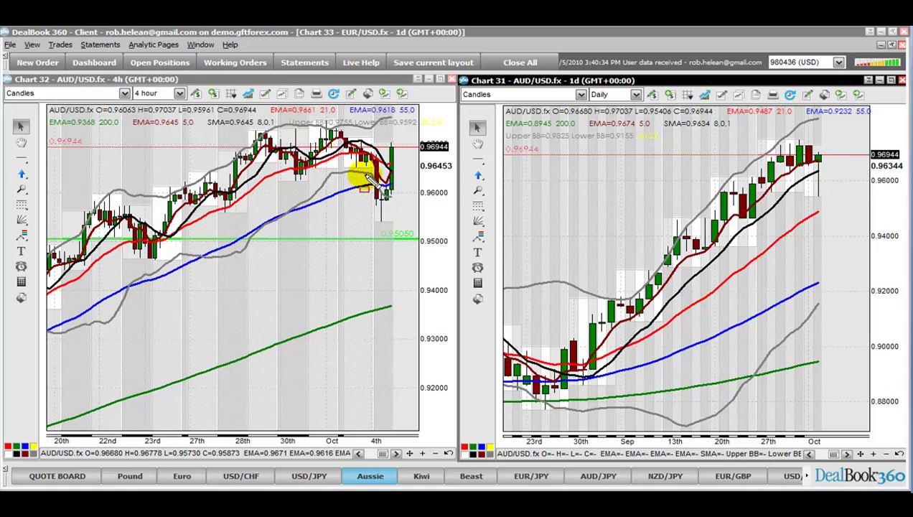
pyautogui.moveTo(371, 157); pyautogui.dragTo(386, 226)
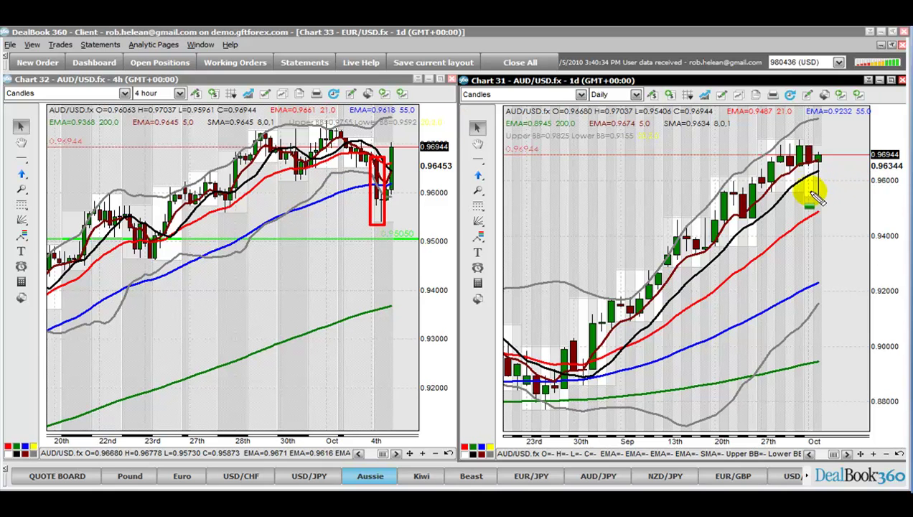
pyautogui.moveTo(800, 189); pyautogui.dragTo(846, 202)
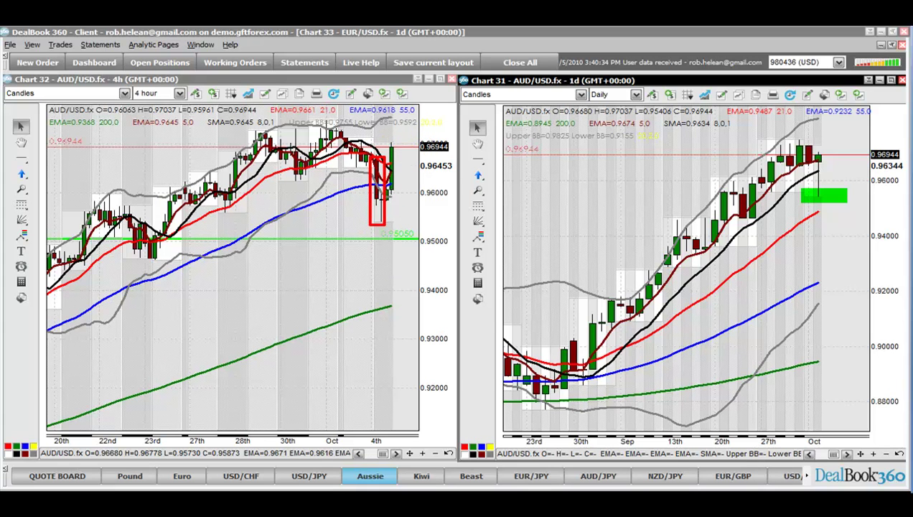
# - Enlarge the 4-hour AUD/USD chart and sketch a pullback-and-rally path plus an arrow along the recent highs, then clear the markup
pyautogui.doubleClick(339, 79)
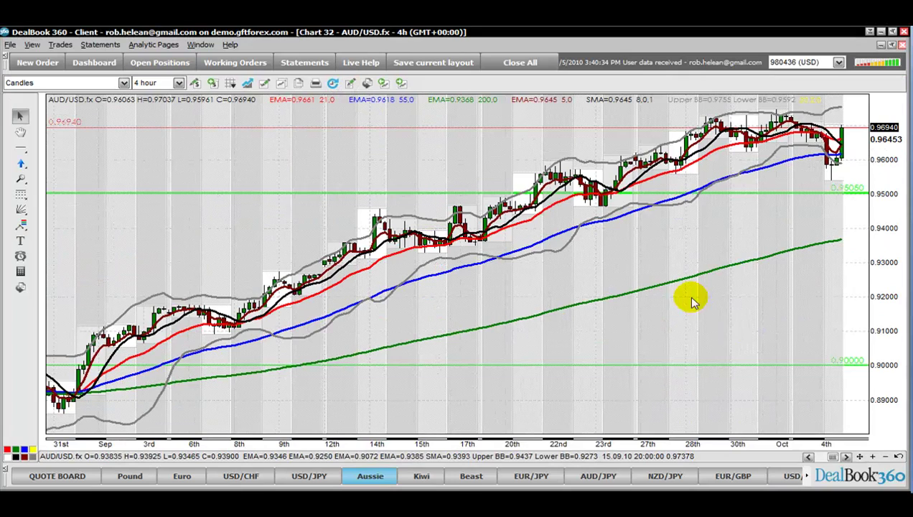
pyautogui.click(872, 456)
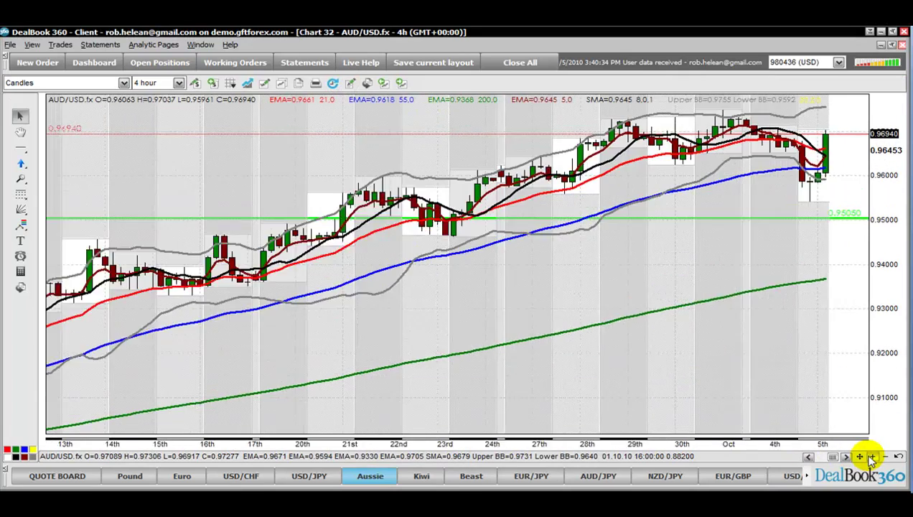
pyautogui.click(872, 457)
pyautogui.click(871, 456)
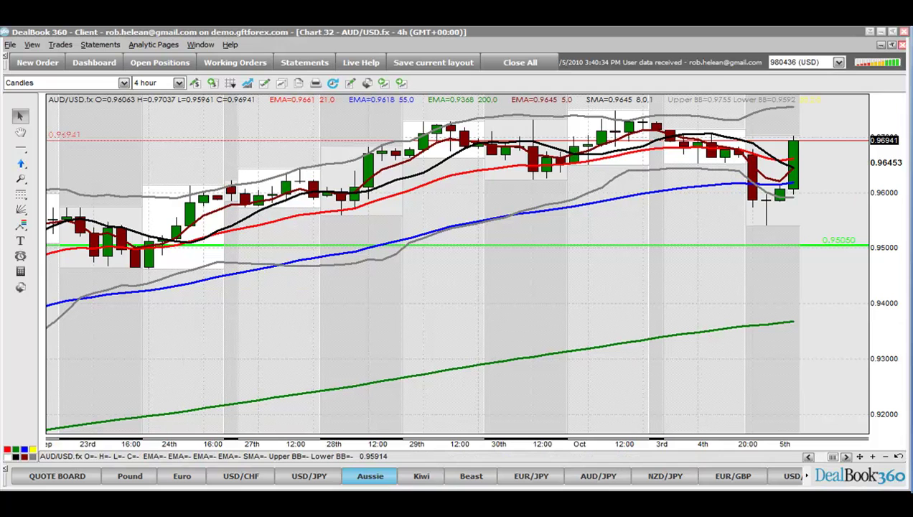
pyautogui.moveTo(796, 138)
pyautogui.mouseDown()
pyautogui.moveTo(823, 177)
pyautogui.moveTo(841, 109)
pyautogui.mouseUp()
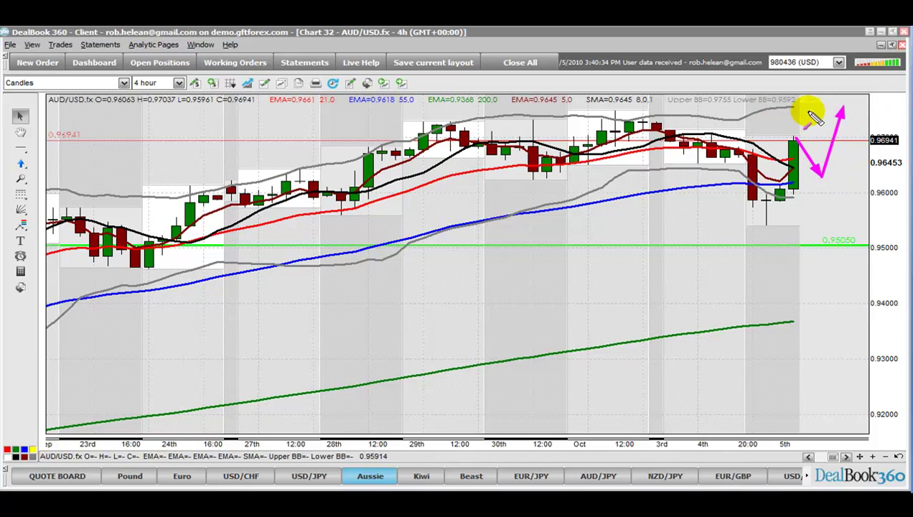
pyautogui.moveTo(461, 113); pyautogui.dragTo(823, 111)
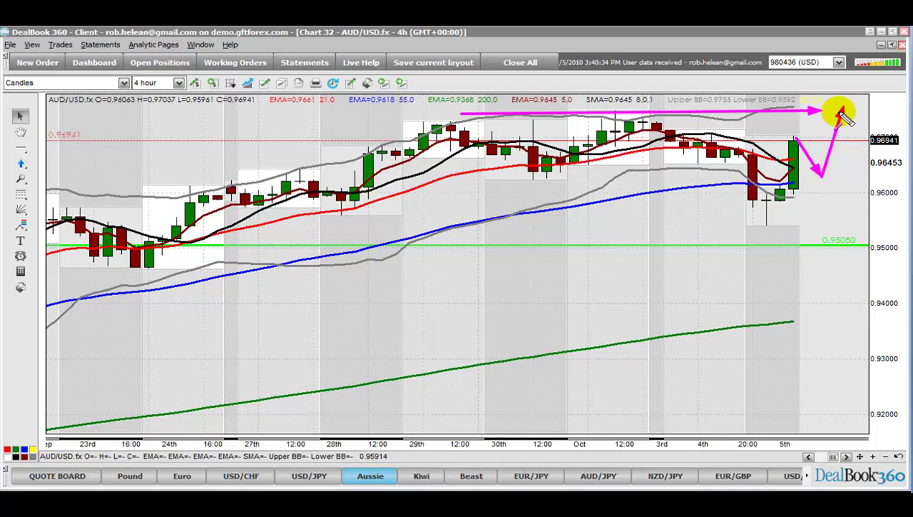
pyautogui.press('Escape')
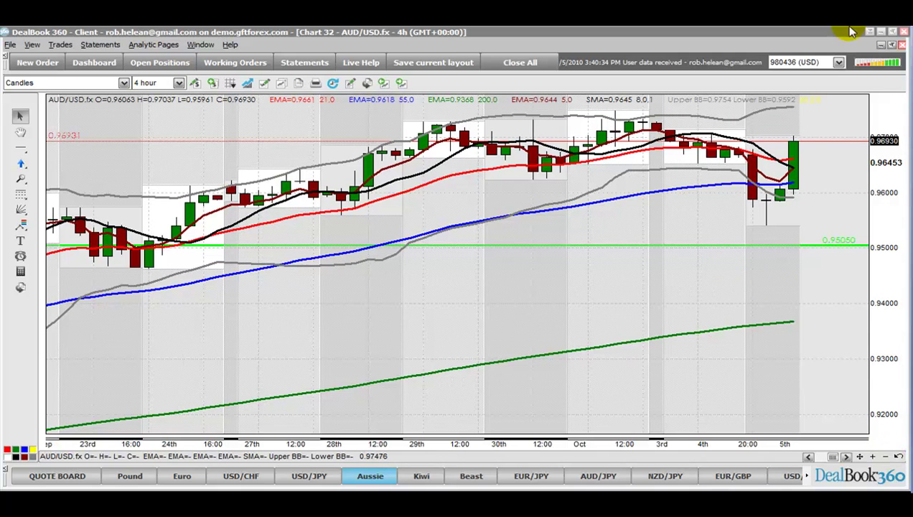
# - Restore the paired AUD/USD charts, sketch uptrend and pullback arrows on the daily, circle the latest 4-hour candles, and clear the markup
pyautogui.click(891, 46)
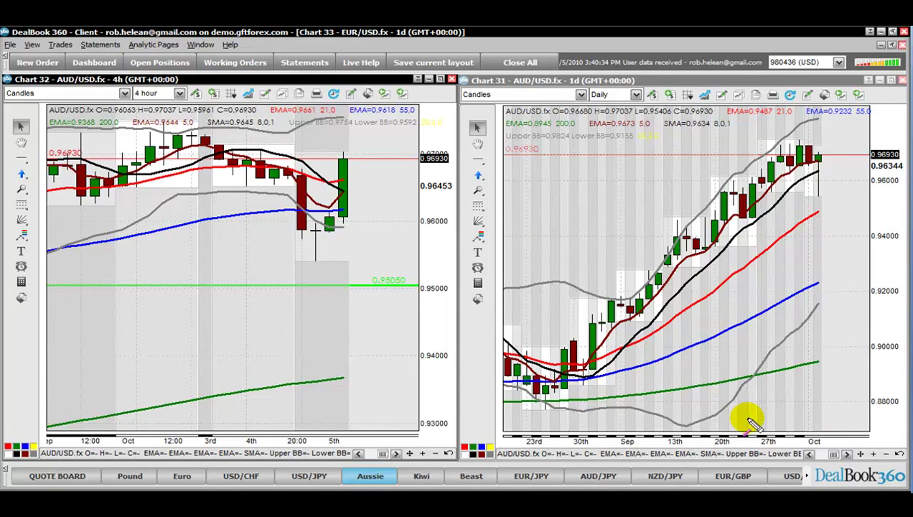
pyautogui.moveTo(696, 386)
pyautogui.mouseDown()
pyautogui.moveTo(770, 281)
pyautogui.moveTo(799, 259)
pyautogui.mouseUp()
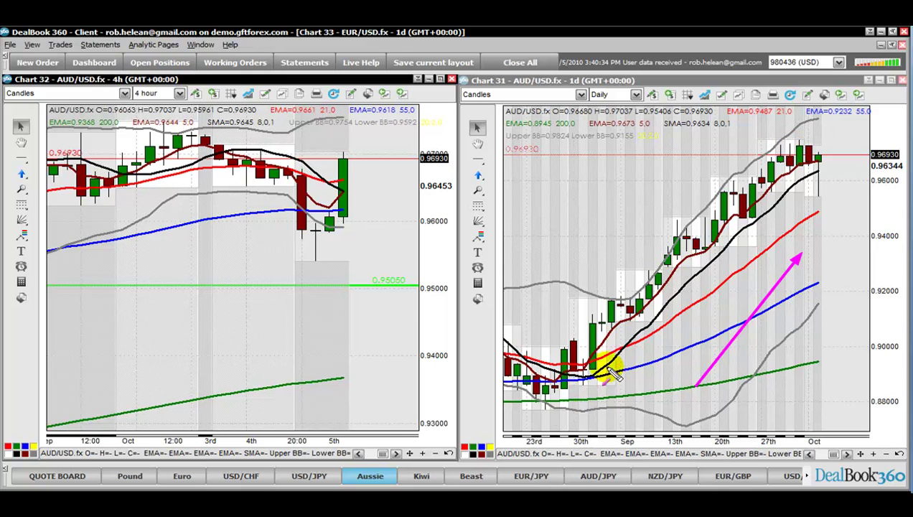
pyautogui.moveTo(552, 406)
pyautogui.mouseDown()
pyautogui.moveTo(781, 145)
pyautogui.moveTo(850, 249)
pyautogui.moveTo(868, 124)
pyautogui.mouseUp()
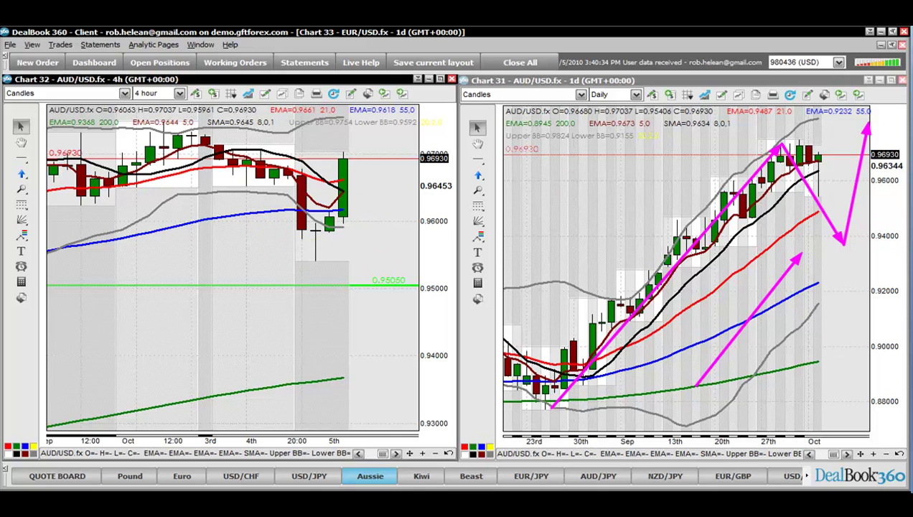
pyautogui.moveTo(353, 185)
pyautogui.mouseDown()
pyautogui.moveTo(357, 153)
pyautogui.moveTo(334, 140)
pyautogui.moveTo(316, 158)
pyautogui.moveTo(330, 270)
pyautogui.moveTo(356, 260)
pyautogui.moveTo(356, 153)
pyautogui.mouseUp()
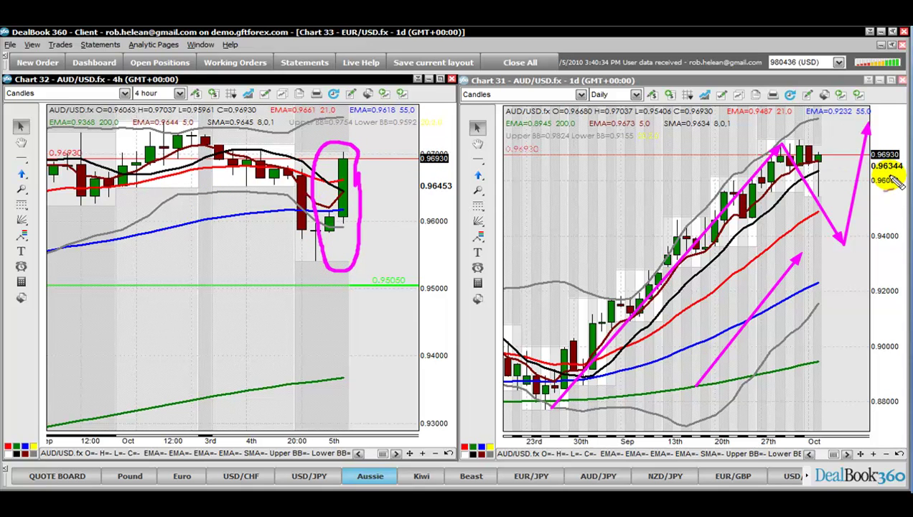
pyautogui.press('Escape')
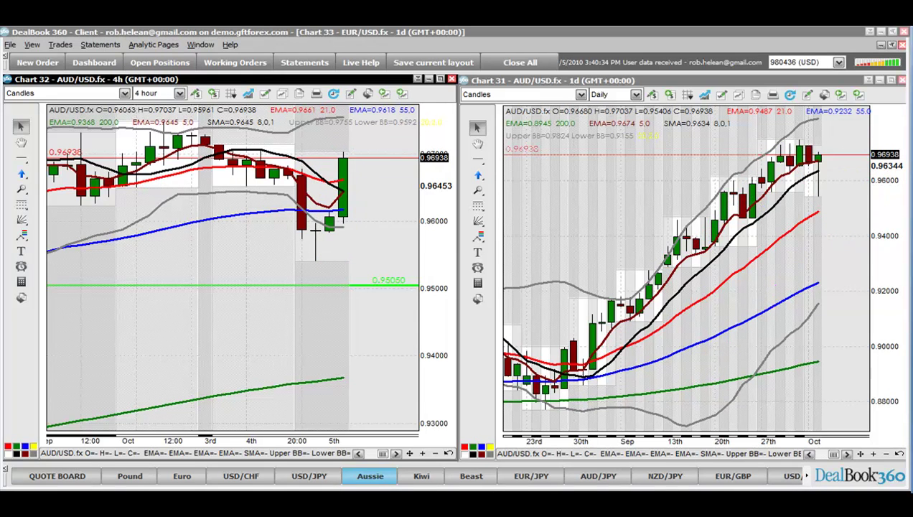
# - Highlight the last daily candle's lower wick in green, sketch a continuation upward from the last 4-hour candle, and clear the markup
pyautogui.moveTo(805, 186); pyautogui.dragTo(839, 204)
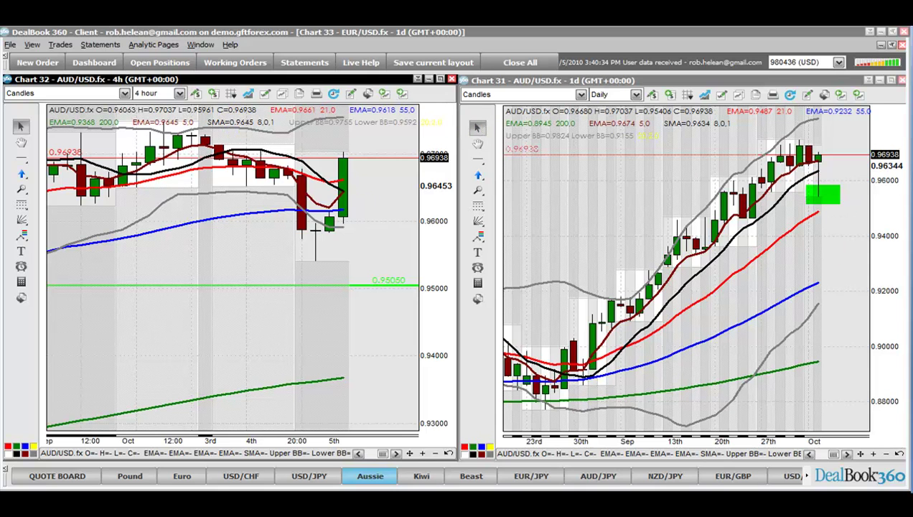
pyautogui.moveTo(342, 151)
pyautogui.mouseDown()
pyautogui.moveTo(355, 159)
pyautogui.moveTo(372, 206)
pyautogui.moveTo(415, 117)
pyautogui.mouseUp()
pyautogui.press('Escape')
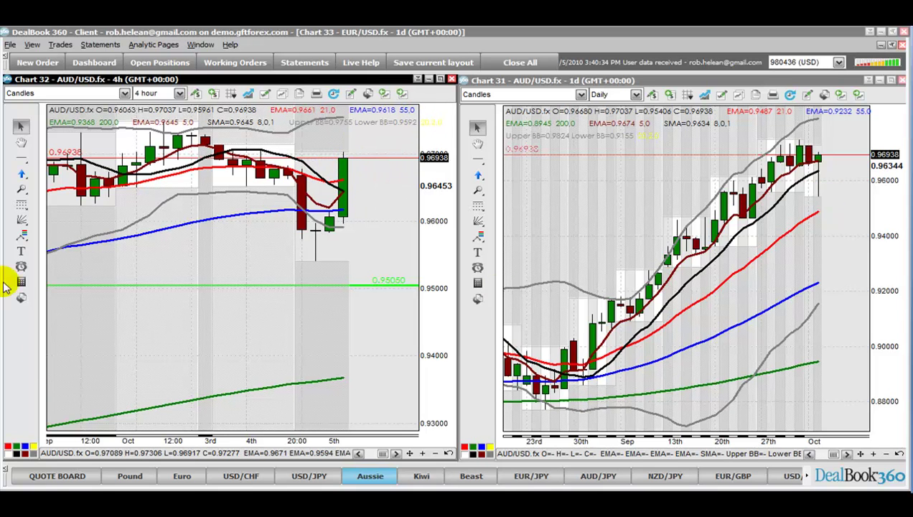
# - Show AUD/USD in the Quote Board charts and mark the middle level, the low at support and the upper resistance on the weekly-pivot chart, clearing the marks
pyautogui.click(51, 476)
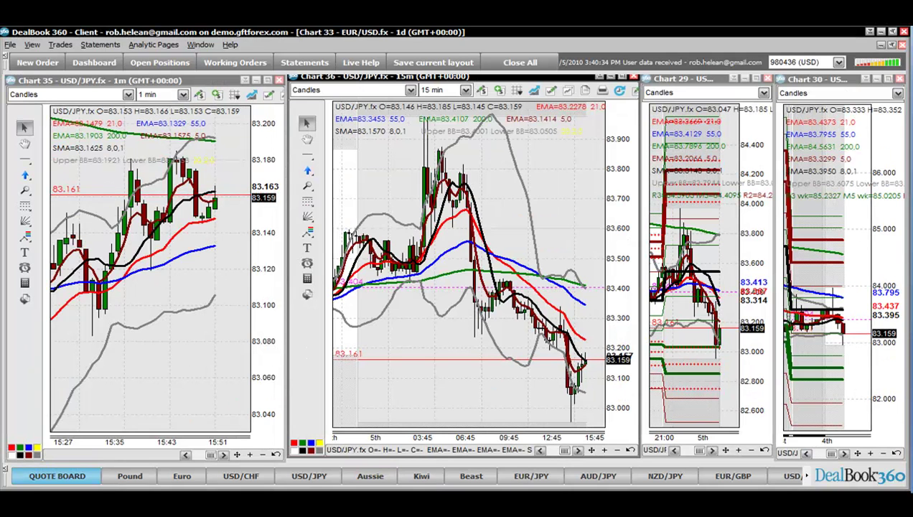
pyautogui.click(370, 476)
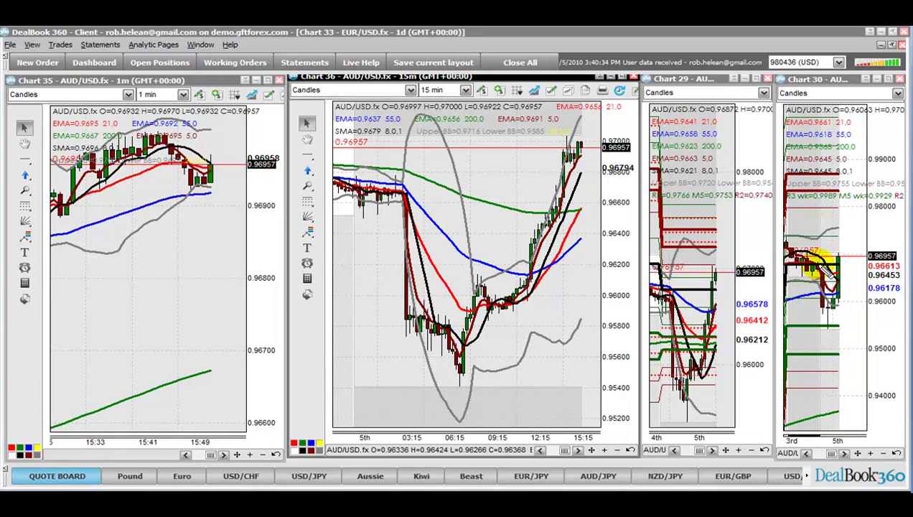
pyautogui.moveTo(837, 265); pyautogui.dragTo(855, 266)
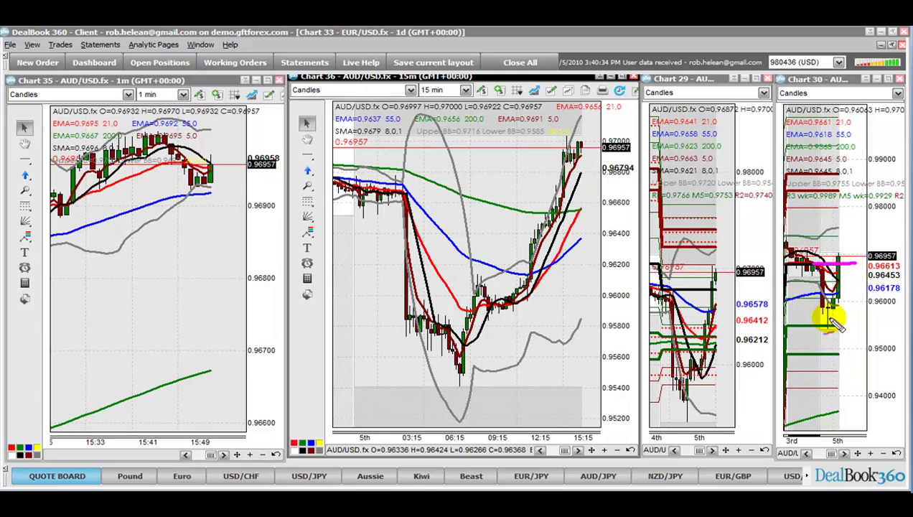
pyautogui.moveTo(829, 319)
pyautogui.mouseDown()
pyautogui.moveTo(818, 333)
pyautogui.moveTo(843, 324)
pyautogui.moveTo(815, 322)
pyautogui.moveTo(818, 332)
pyautogui.mouseUp()
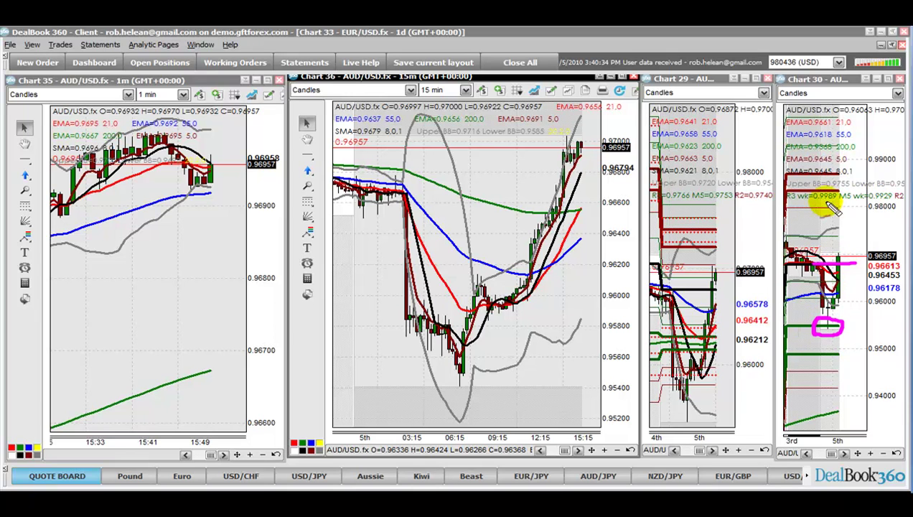
pyautogui.moveTo(812, 181)
pyautogui.mouseDown()
pyautogui.moveTo(786, 188)
pyautogui.moveTo(854, 193)
pyautogui.moveTo(872, 180)
pyautogui.moveTo(865, 183)
pyautogui.mouseUp()
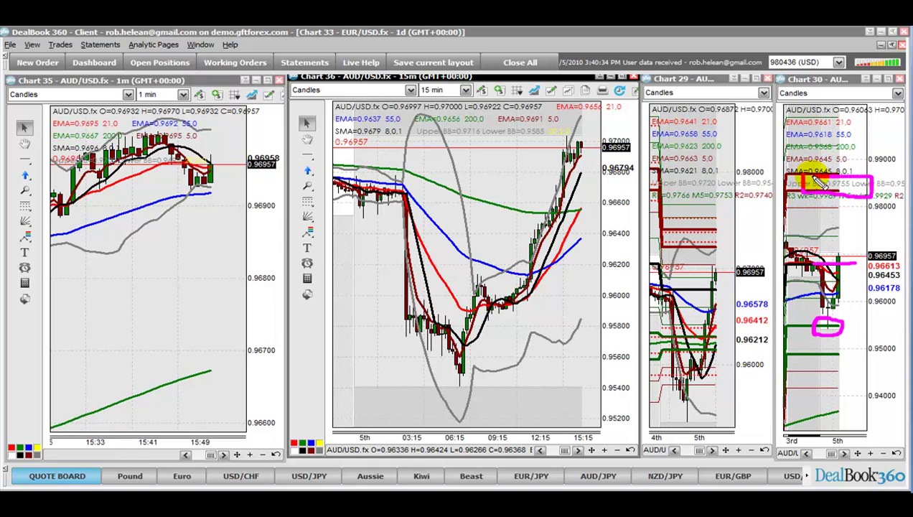
pyautogui.press('Escape')
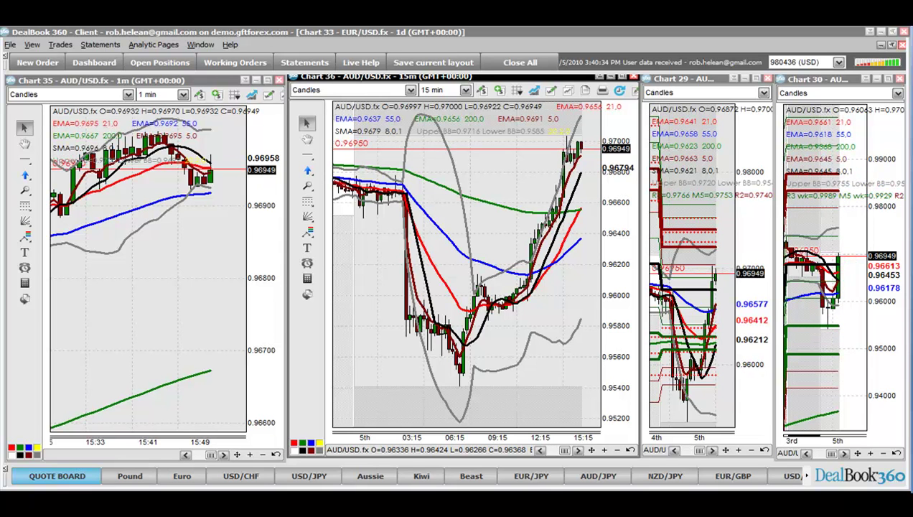
# - Enlarge the 15-minute AUD/USD chart and draw a Fibonacci Retracement between the 5 October high and the 0.95406 low, leaving space after the last candle
pyautogui.doubleClick(535, 77)
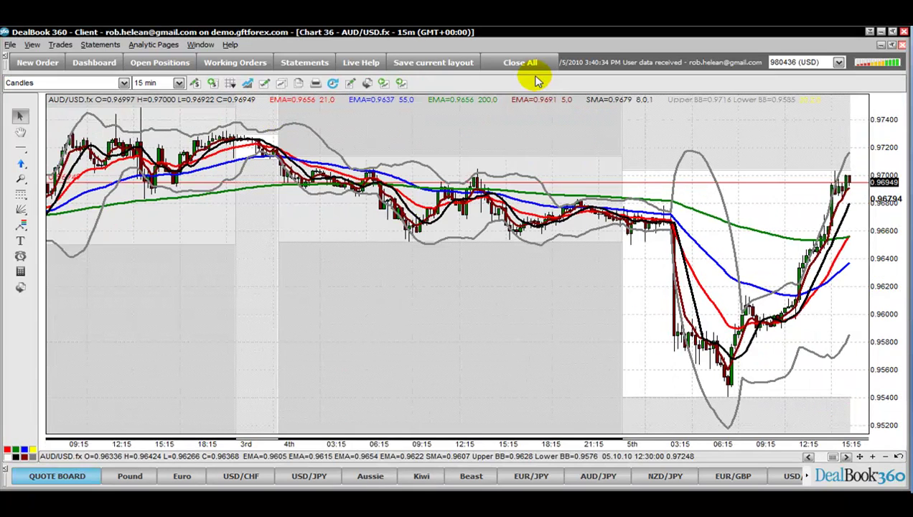
pyautogui.click(874, 458)
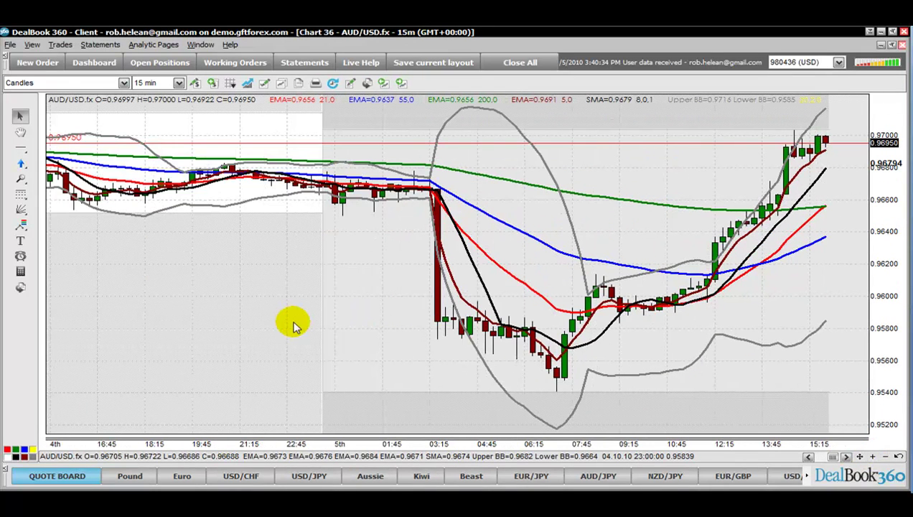
pyautogui.click(20, 194)
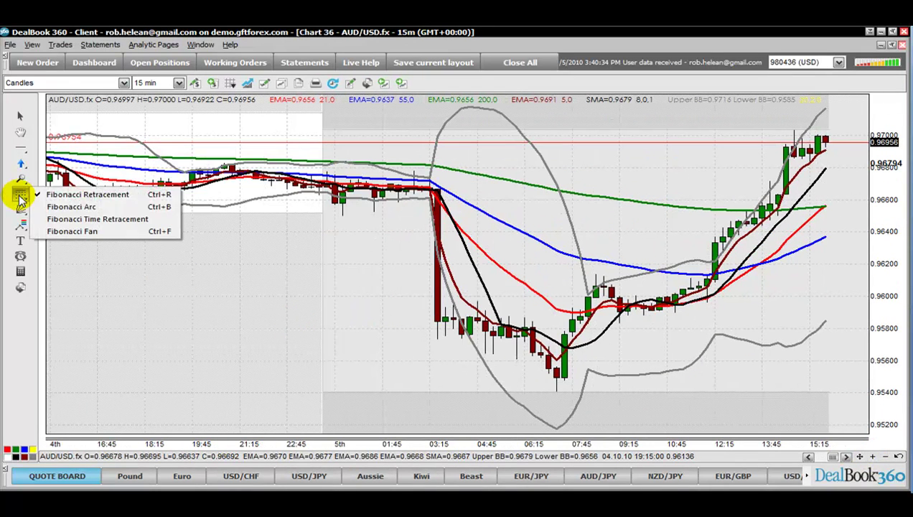
pyautogui.click(82, 193)
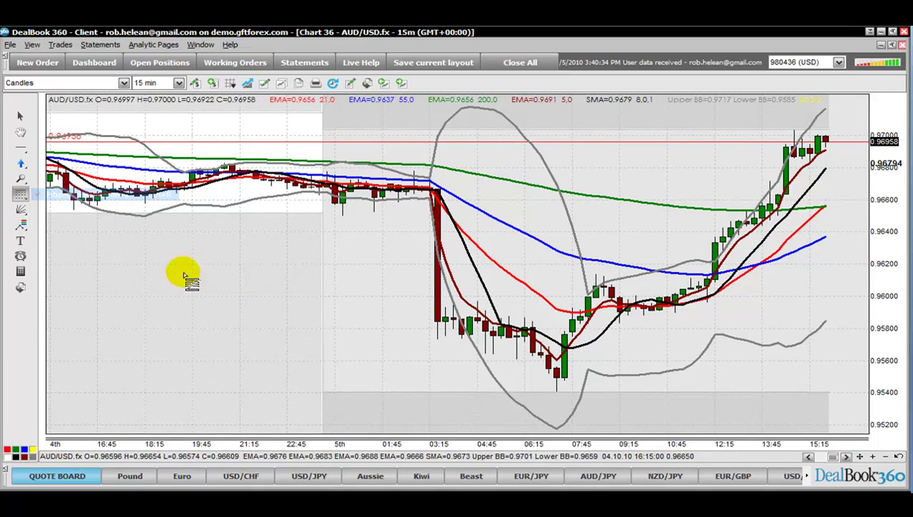
pyautogui.moveTo(797, 126)
pyautogui.mouseDown()
pyautogui.moveTo(804, 119)
pyautogui.moveTo(557, 391)
pyautogui.mouseUp()
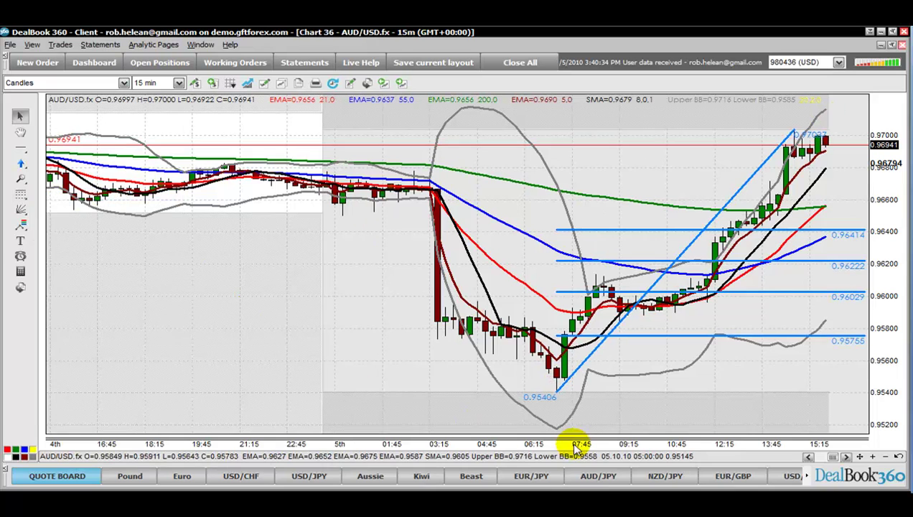
pyautogui.click(846, 458)
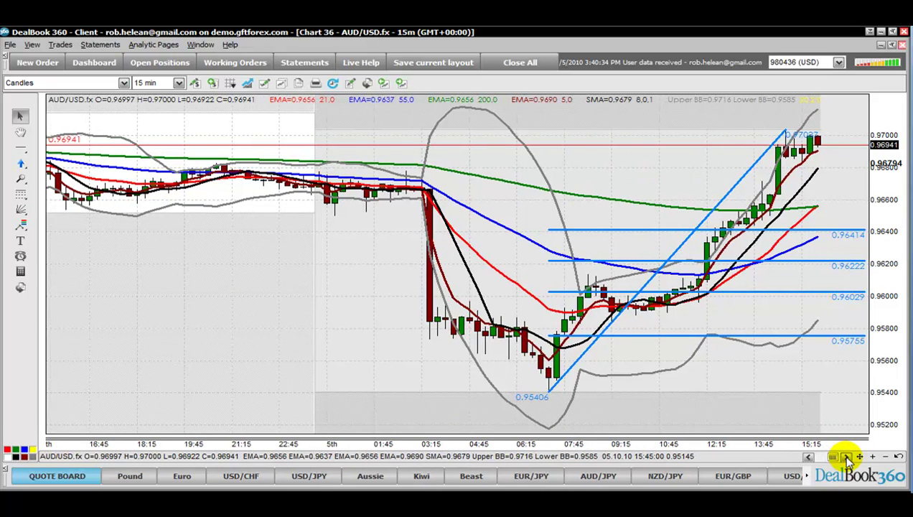
pyautogui.click(846, 457)
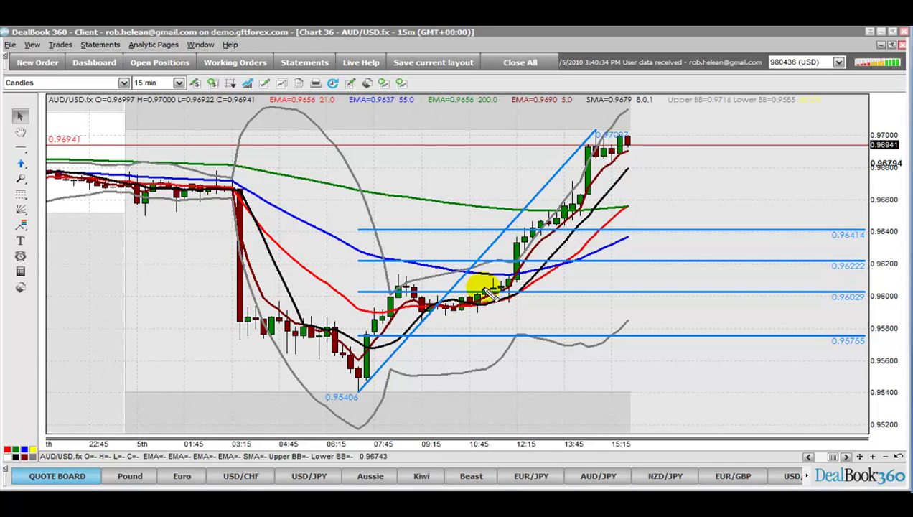
# - Underline the 0.95406 low, the consolidation lows near 0.96000 and the two higher lows along the 15-minute AUD/USD rise in magenta
pyautogui.moveTo(341, 390); pyautogui.dragTo(371, 388)
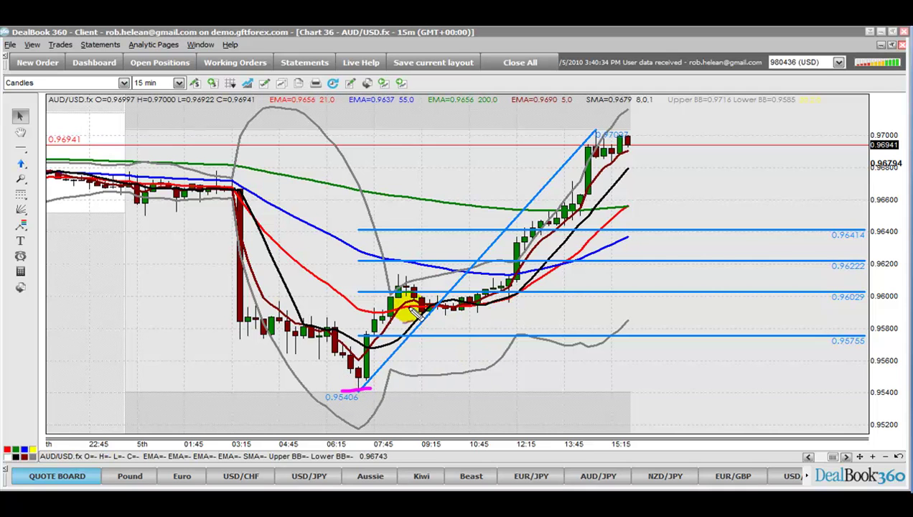
pyautogui.moveTo(414, 313); pyautogui.dragTo(507, 311)
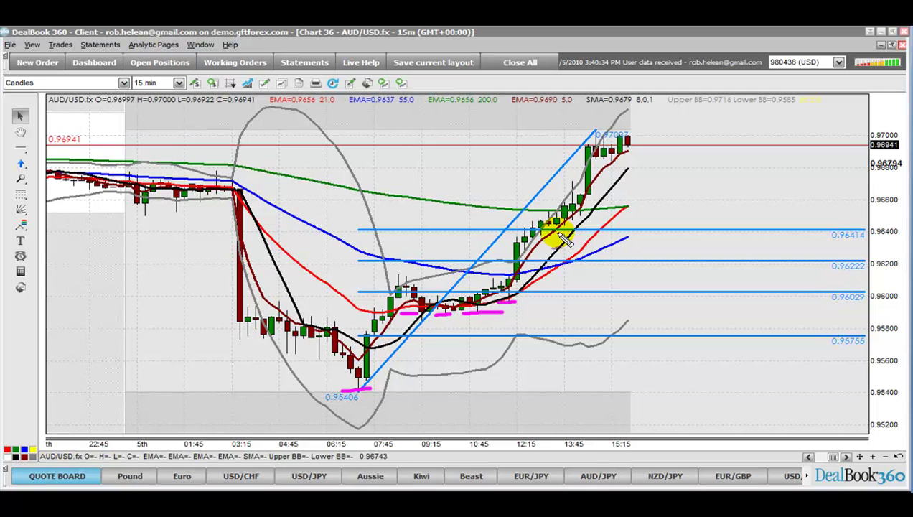
pyautogui.moveTo(565, 227); pyautogui.dragTo(571, 226)
pyautogui.moveTo(593, 162); pyautogui.dragTo(623, 159)
pyautogui.moveTo(333, 423); pyautogui.dragTo(346, 420)
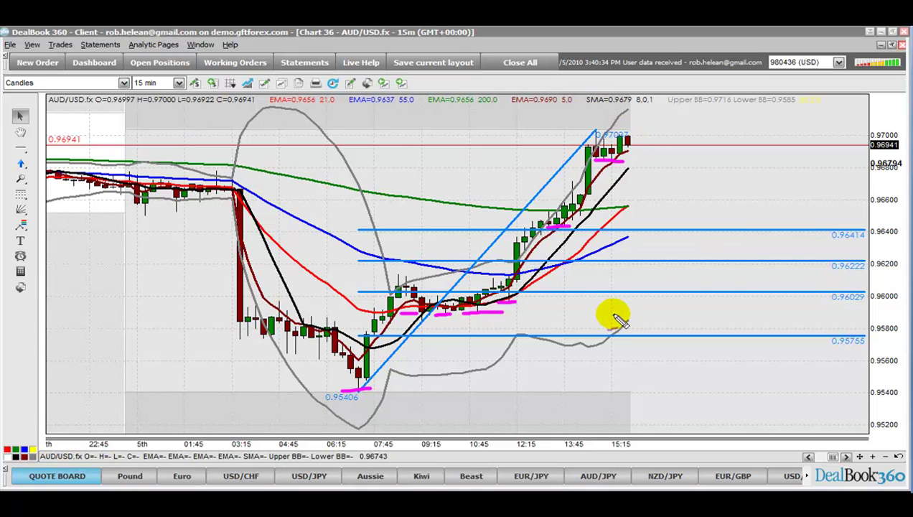
# - Sketch a stepped pullback from the latest high, highlight the 0.96222 level and 0.95406 low in green, add an upward arrow, and clear the markup
pyautogui.moveTo(619, 133)
pyautogui.mouseDown()
pyautogui.moveTo(660, 133)
pyautogui.moveTo(632, 165)
pyautogui.moveTo(634, 193)
pyautogui.moveTo(683, 165)
pyautogui.moveTo(704, 237)
pyautogui.moveTo(729, 216)
pyautogui.moveTo(771, 250)
pyautogui.moveTo(795, 234)
pyautogui.moveTo(817, 246)
pyautogui.moveTo(828, 206)
pyautogui.moveTo(816, 212)
pyautogui.moveTo(826, 204)
pyautogui.moveTo(824, 216)
pyautogui.moveTo(833, 213)
pyautogui.mouseUp()
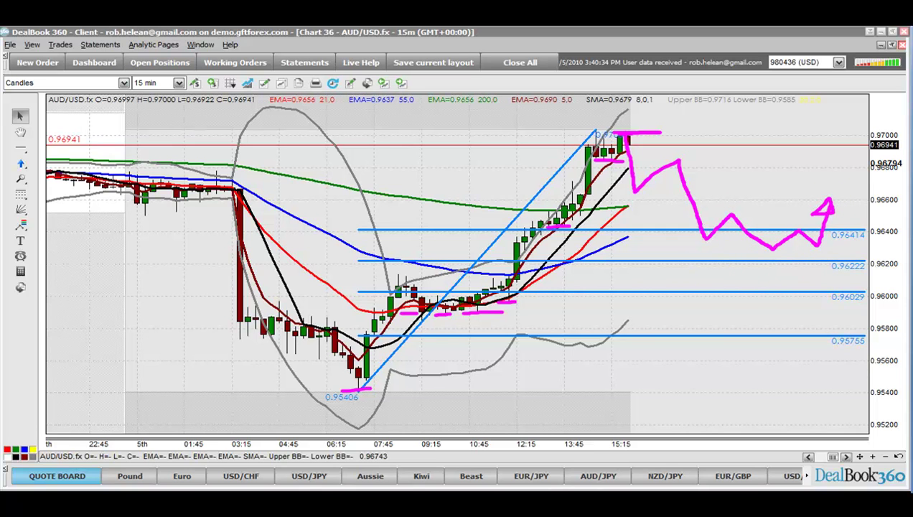
pyautogui.moveTo(708, 245); pyautogui.dragTo(868, 271)
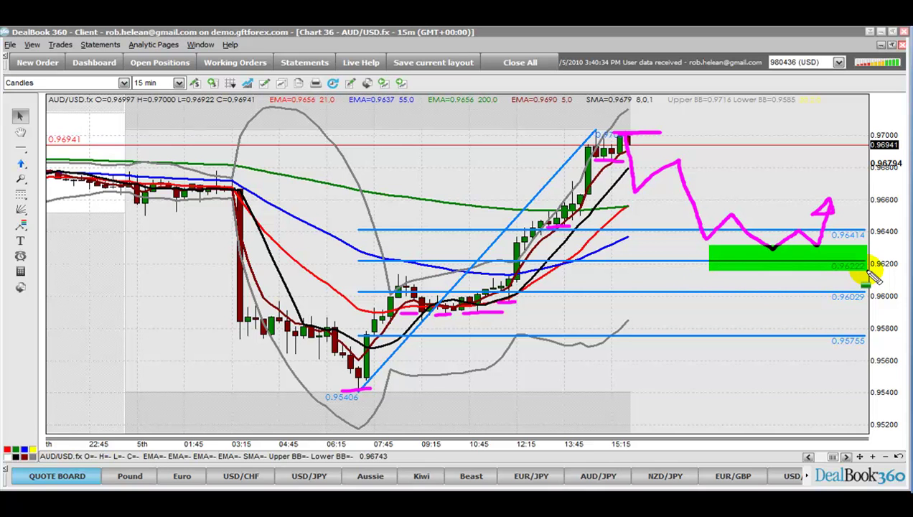
pyautogui.moveTo(308, 374); pyautogui.dragTo(434, 419)
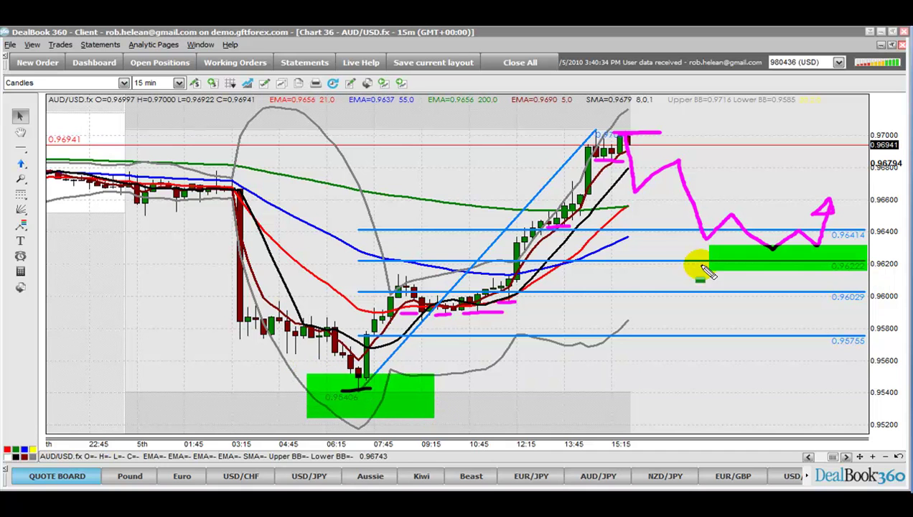
pyautogui.moveTo(848, 274)
pyautogui.mouseDown()
pyautogui.moveTo(858, 176)
pyautogui.moveTo(865, 189)
pyautogui.mouseUp()
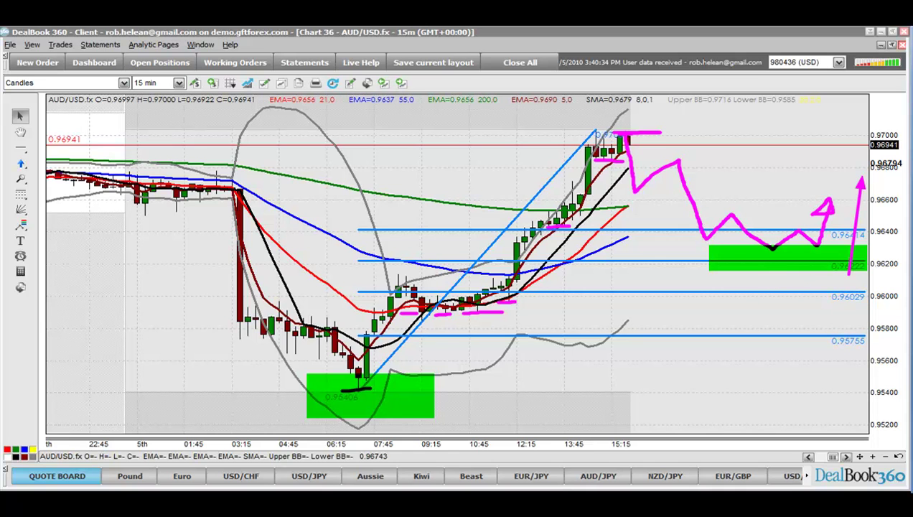
pyautogui.press('Escape')
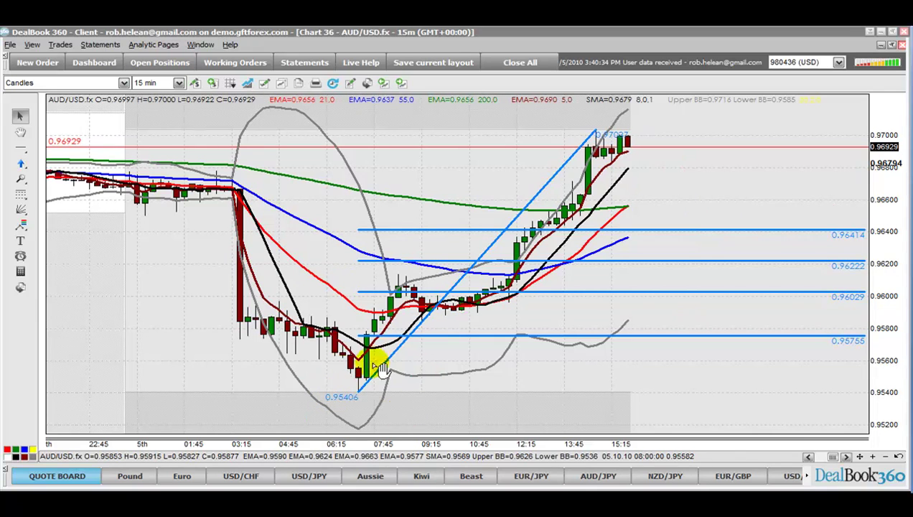
# - Remove the Fibonacci Retracement from the 15-minute AUD/USD chart and show more of the price history from 4 October
pyautogui.rightClick(364, 396)
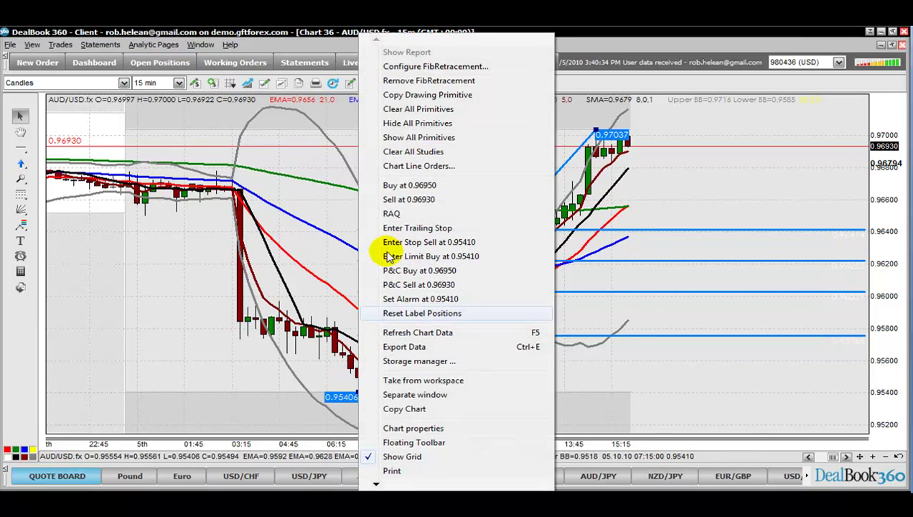
pyautogui.click(449, 80)
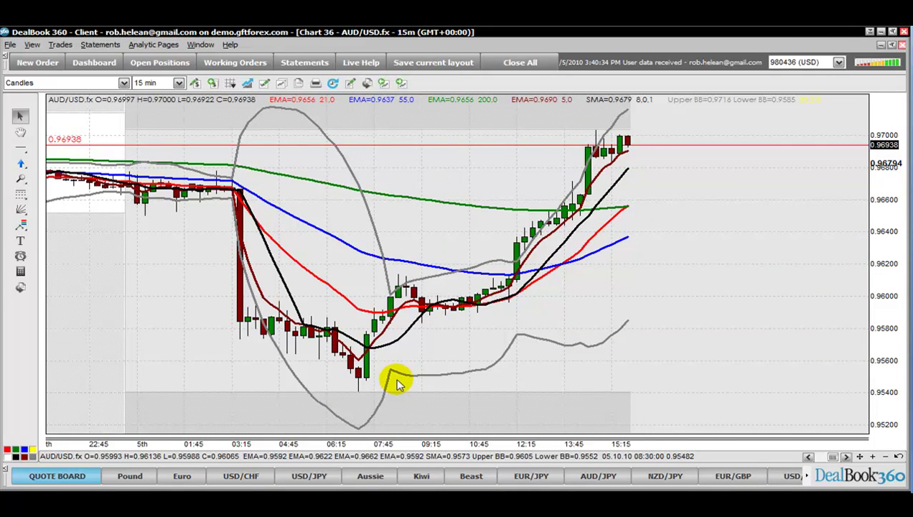
pyautogui.click(883, 456)
pyautogui.click(883, 456)
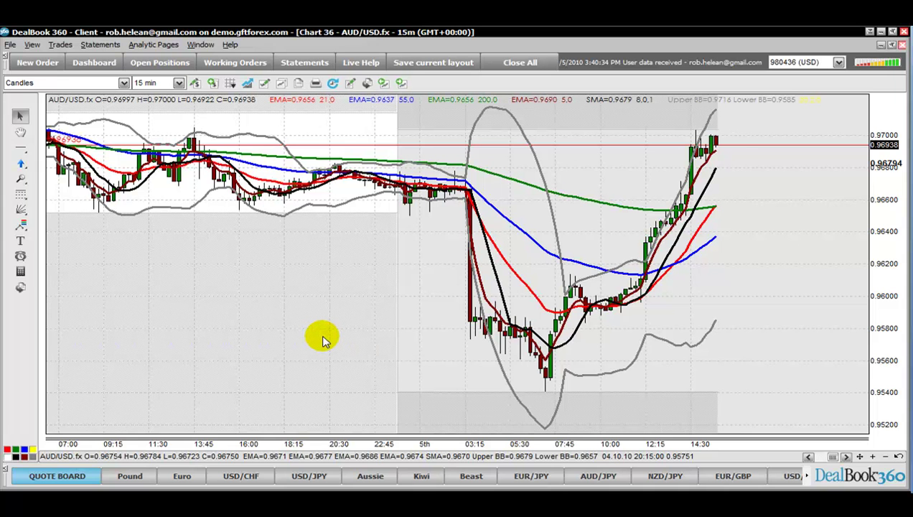
# - Switch to the Aussie charts and enlarge the daily AUD/USD chart for a closer look at the latest candles
pyautogui.click(369, 475)
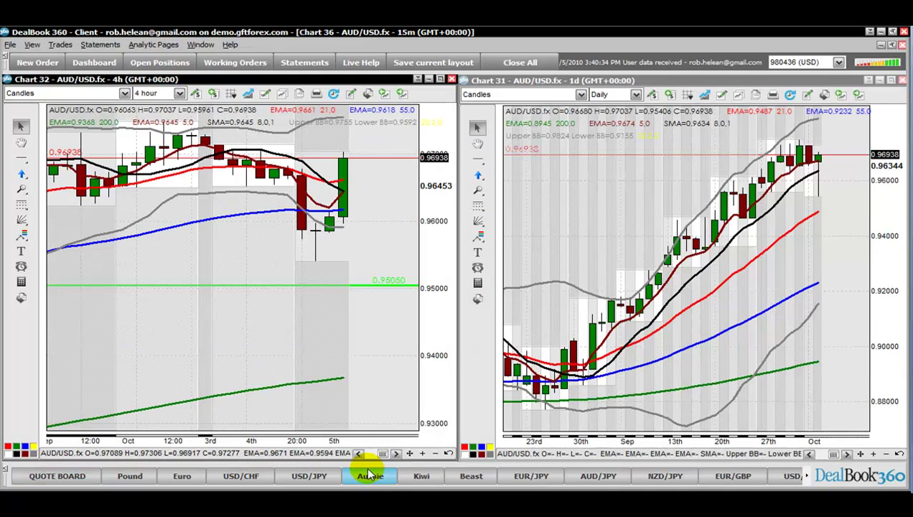
pyautogui.doubleClick(698, 81)
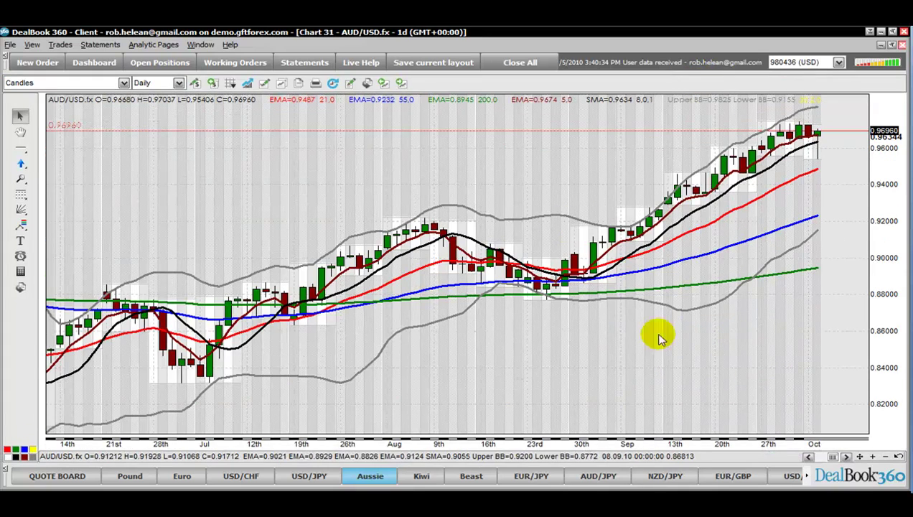
pyautogui.click(873, 457)
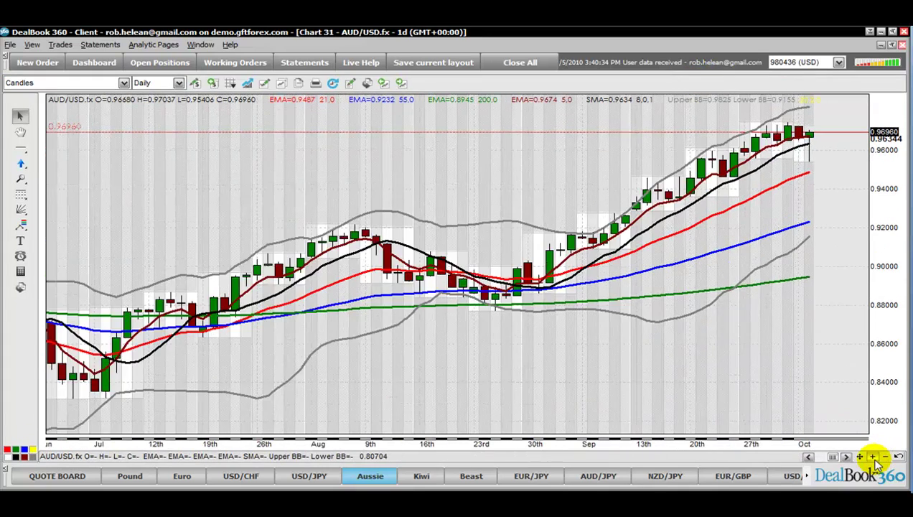
pyautogui.click(872, 456)
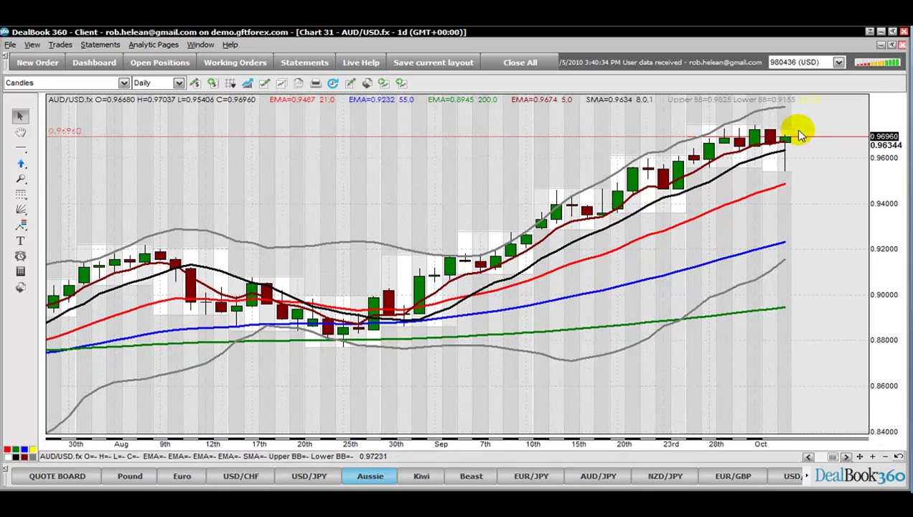
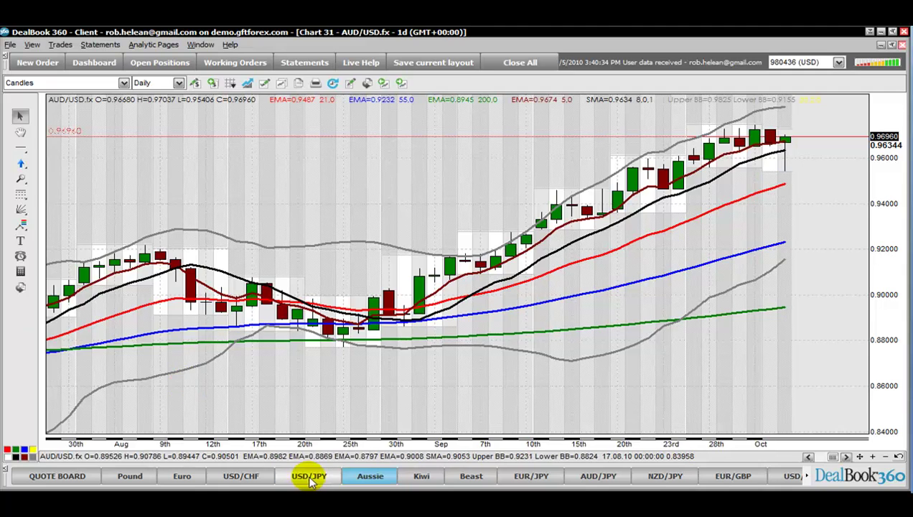
# - Enlarge the 4-hour USD/JPY chart, underline the early October lows above 83.160, and circle the 4 October upper wick with a downward arrow
pyautogui.doubleClick(305, 77)
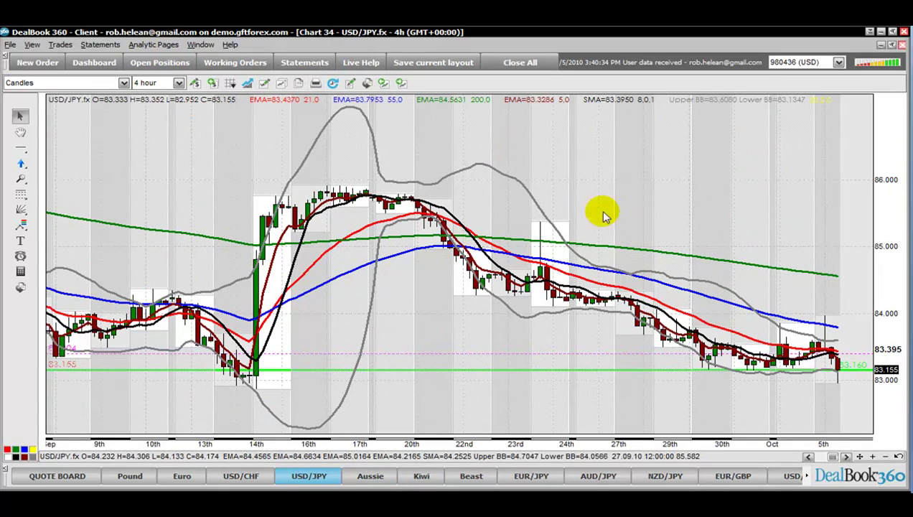
pyautogui.click(873, 457)
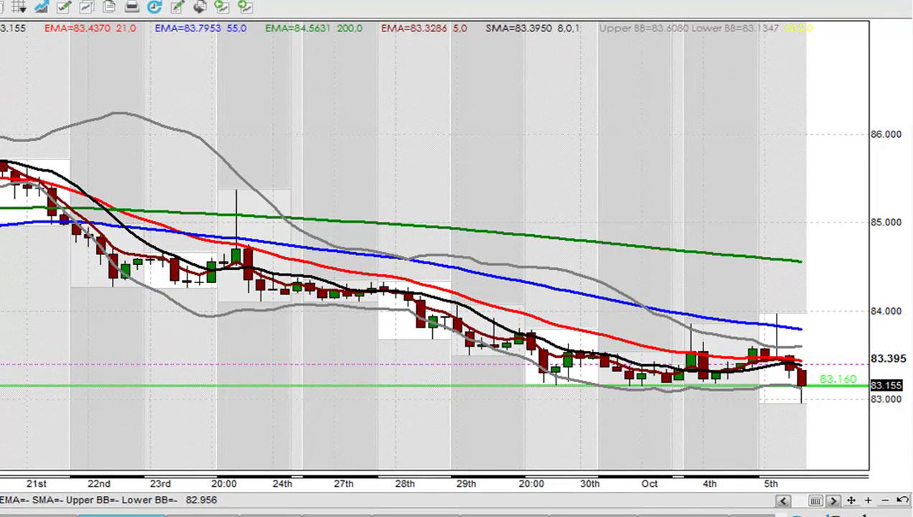
pyautogui.moveTo(656, 379); pyautogui.dragTo(691, 379)
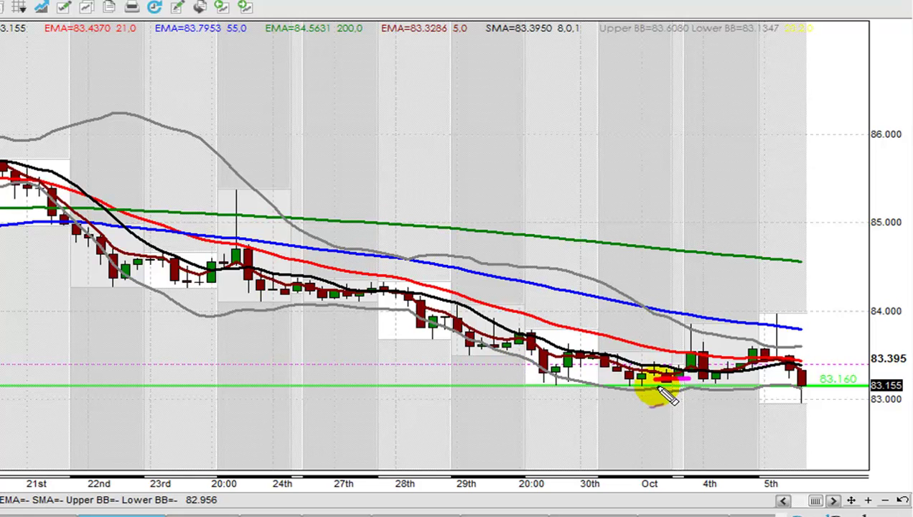
pyautogui.moveTo(681, 317); pyautogui.dragTo(682, 318)
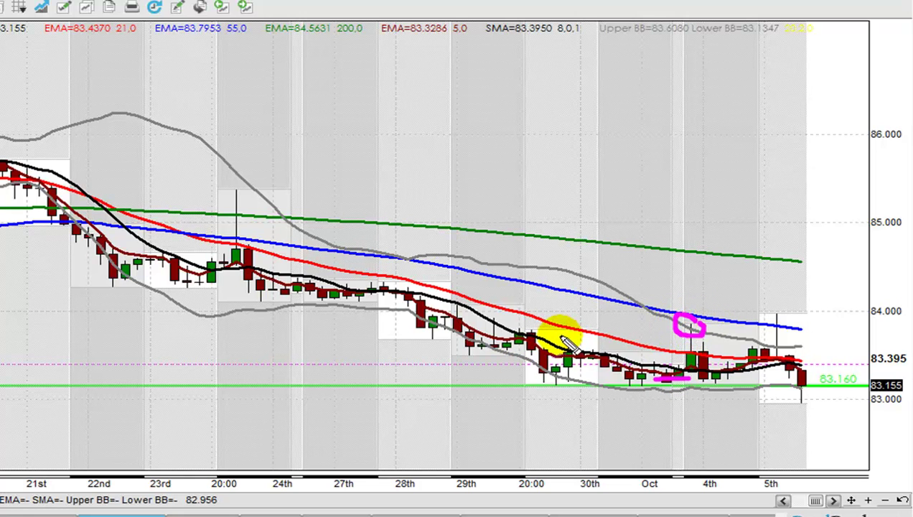
pyautogui.moveTo(684, 236)
pyautogui.mouseDown()
pyautogui.moveTo(686, 290)
pyautogui.moveTo(717, 271)
pyautogui.mouseUp()
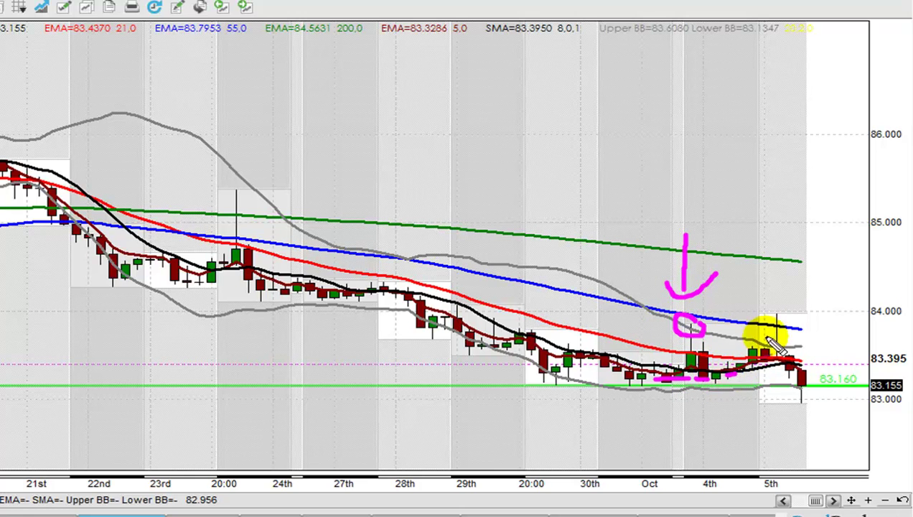
# - Circle the 5 October upper wick, mark the 84.000 price level and the last candle's low, and clear the USD/JPY markup
pyautogui.moveTo(786, 318)
pyautogui.mouseDown()
pyautogui.moveTo(758, 305)
pyautogui.moveTo(784, 317)
pyautogui.moveTo(781, 328)
pyautogui.mouseUp()
pyautogui.moveTo(846, 319); pyautogui.dragTo(906, 320)
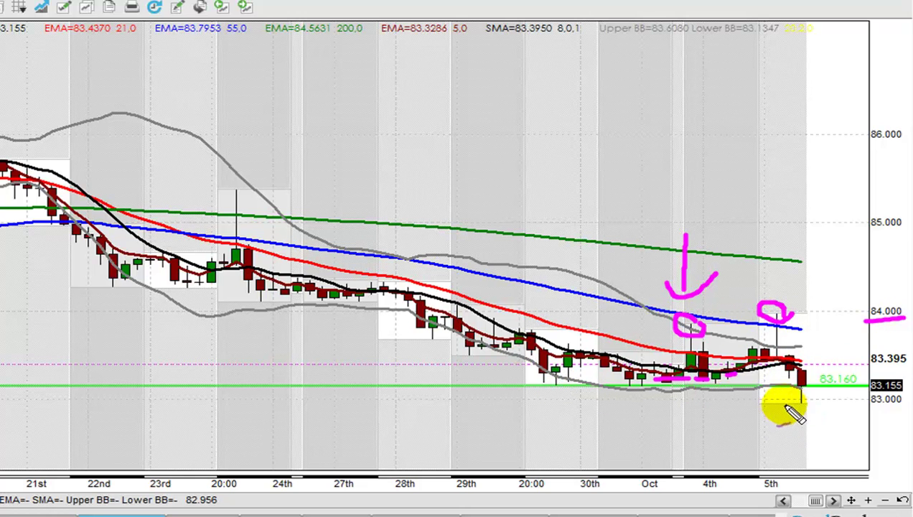
pyautogui.moveTo(781, 403); pyautogui.dragTo(822, 403)
pyautogui.press('Escape')
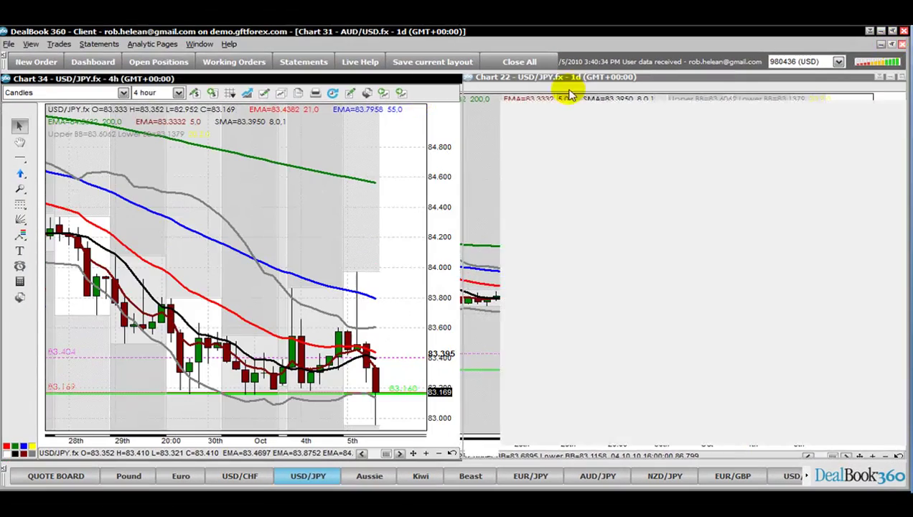
# - Enlarge the daily USD/JPY chart, underline the mid-September low, circle the rally from it, sketch a zigzag rise from the latest candles, and clear the markup
pyautogui.click(514, 58)
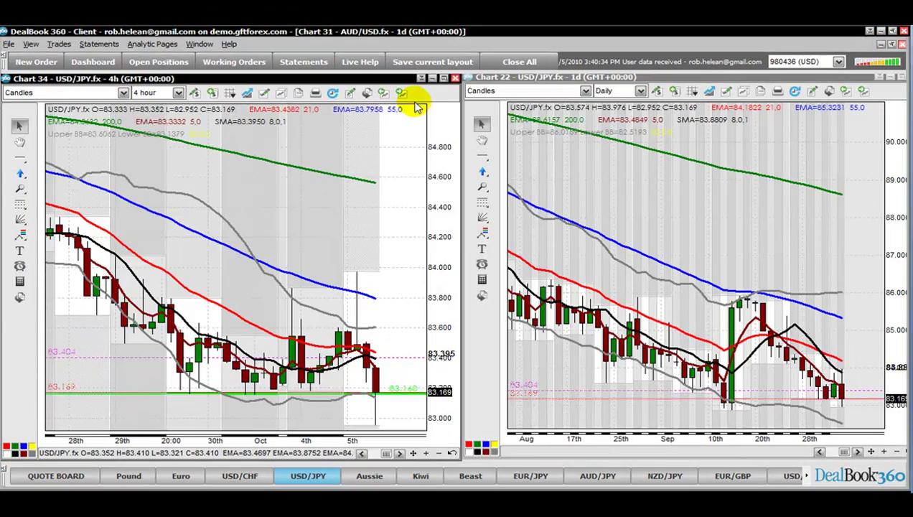
pyautogui.click(867, 413)
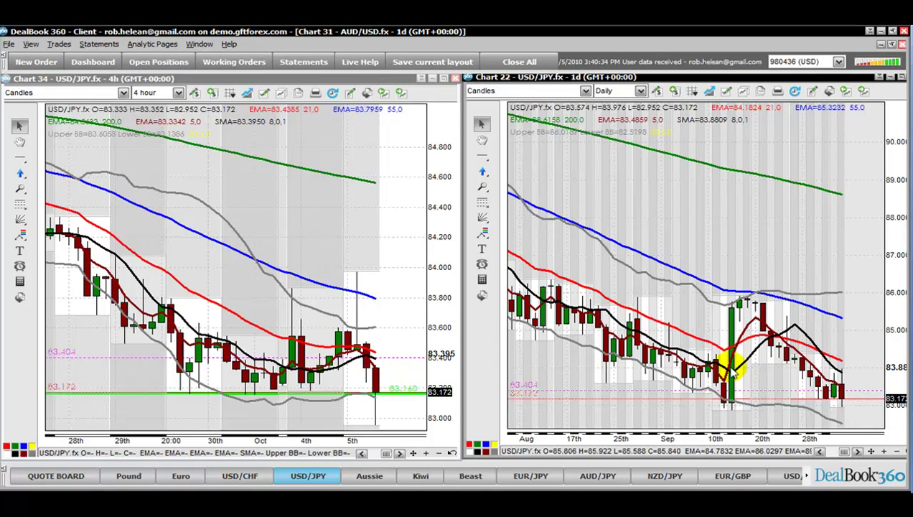
pyautogui.doubleClick(697, 78)
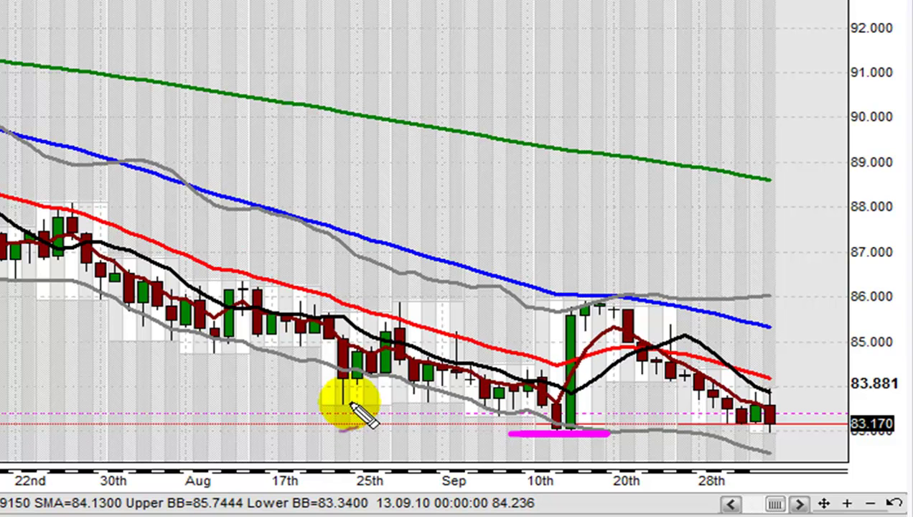
pyautogui.moveTo(615, 394)
pyautogui.mouseDown()
pyautogui.moveTo(632, 323)
pyautogui.moveTo(609, 296)
pyautogui.moveTo(550, 307)
pyautogui.moveTo(554, 422)
pyautogui.moveTo(607, 441)
pyautogui.moveTo(643, 413)
pyautogui.moveTo(635, 338)
pyautogui.mouseUp()
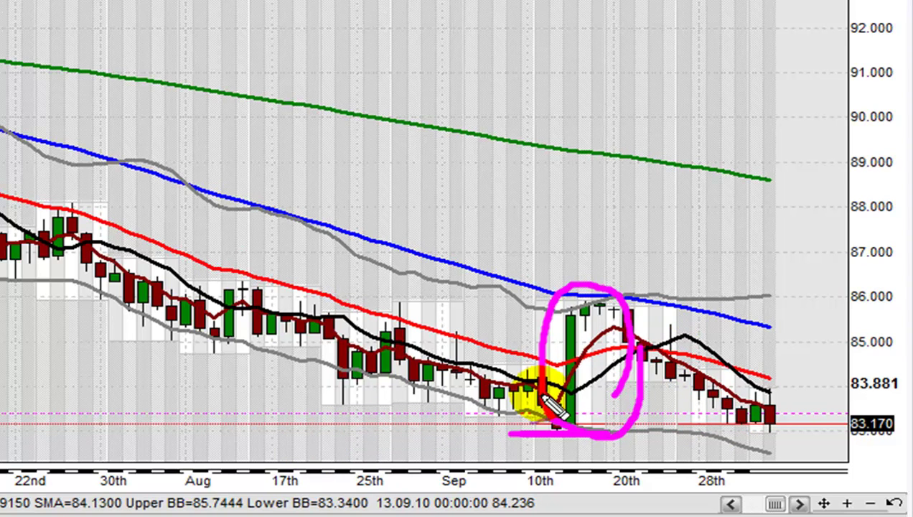
pyautogui.moveTo(739, 421)
pyautogui.mouseDown()
pyautogui.moveTo(781, 383)
pyautogui.moveTo(811, 406)
pyautogui.moveTo(831, 337)
pyautogui.moveTo(813, 350)
pyautogui.moveTo(834, 324)
pyautogui.moveTo(833, 349)
pyautogui.mouseUp()
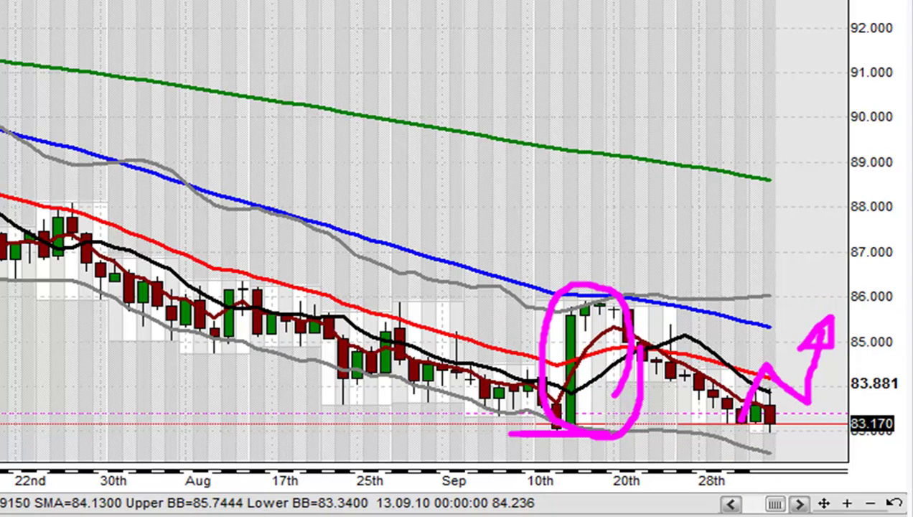
pyautogui.press('Escape')
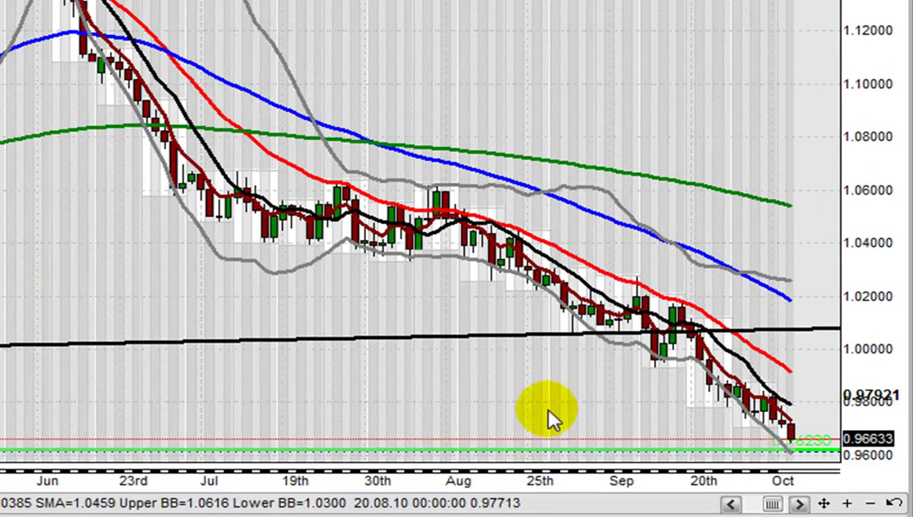
# - Examine the daily USD/CHF downtrend around the 0.96230 support line, first in the latest candles and then across the history back to April
pyautogui.click(847, 503)
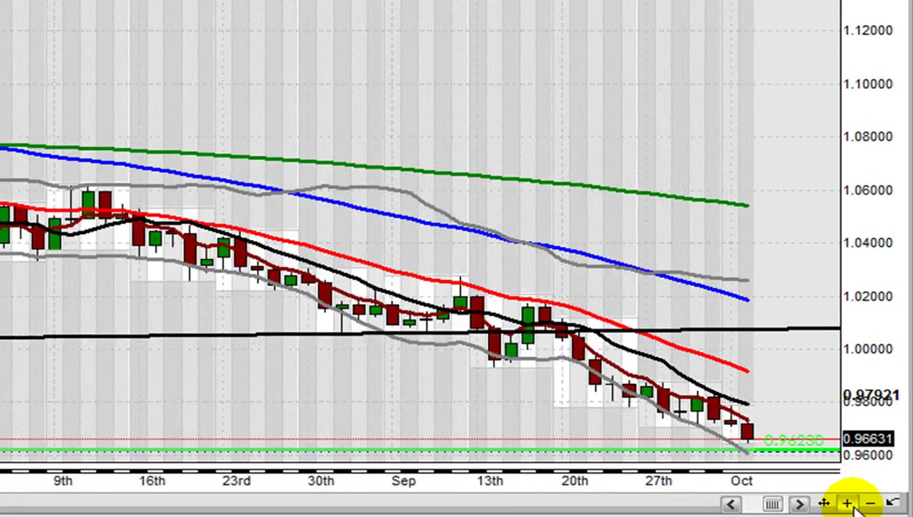
pyautogui.click(848, 503)
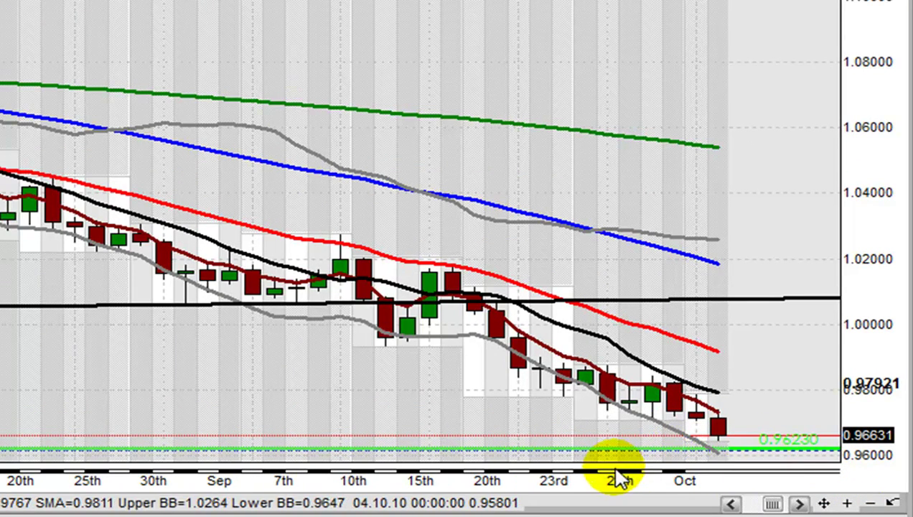
pyautogui.click(872, 503)
pyautogui.click(871, 504)
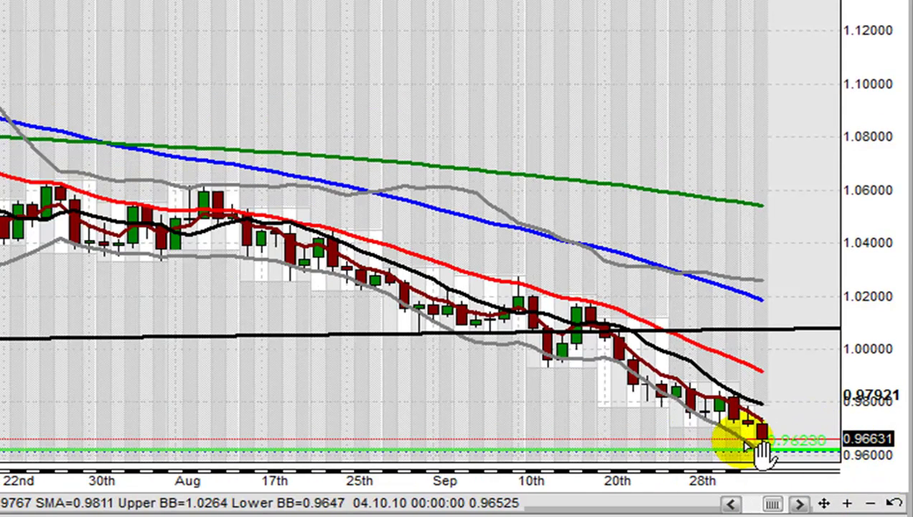
pyautogui.moveTo(761, 453)
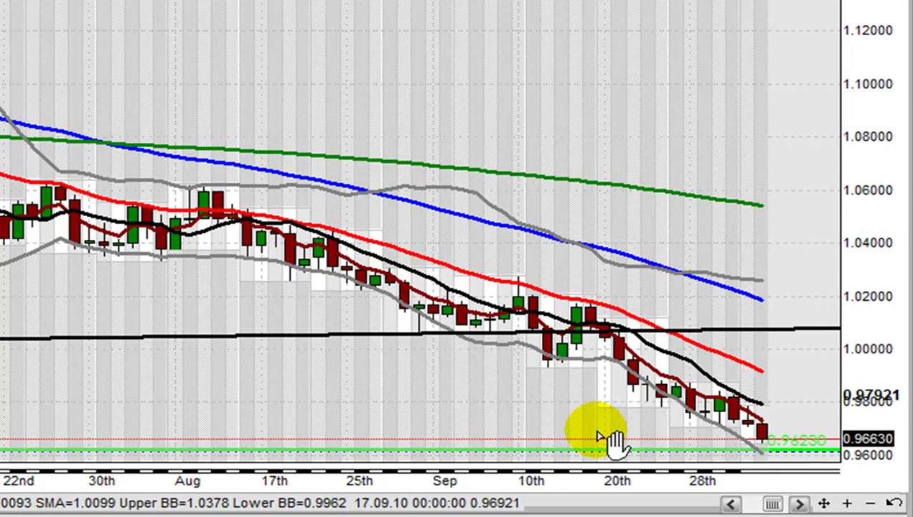
pyautogui.moveTo(611, 438)
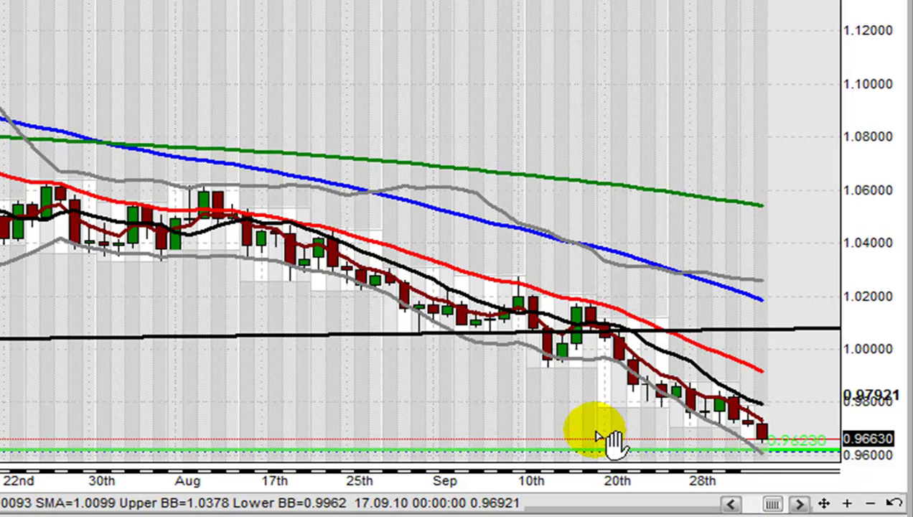
pyautogui.click(871, 503)
pyautogui.click(870, 503)
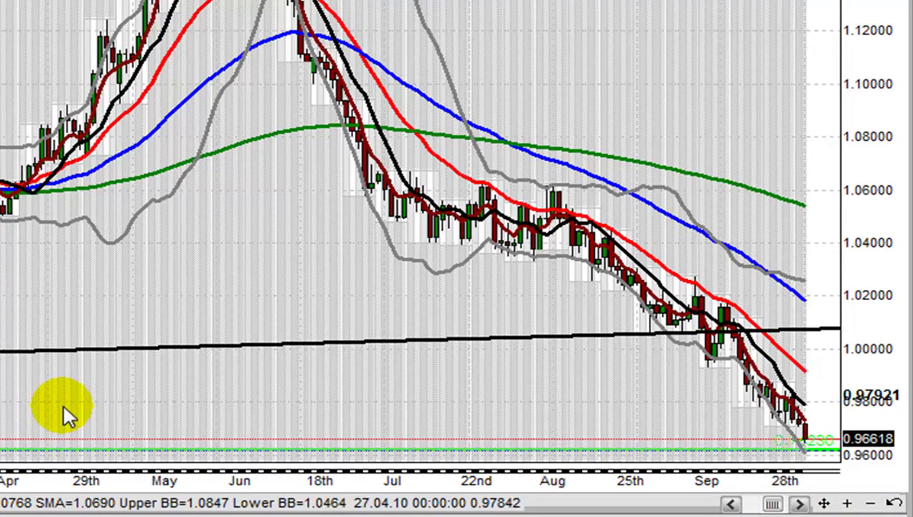